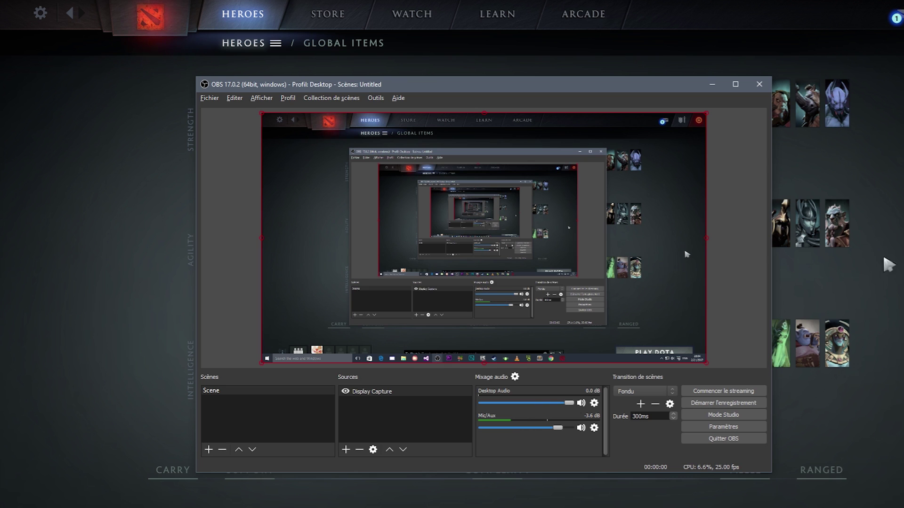
# Step: Create a new scene named "Jeux"
pyautogui.moveTo(387, 86); pyautogui.dragTo(343, 89)
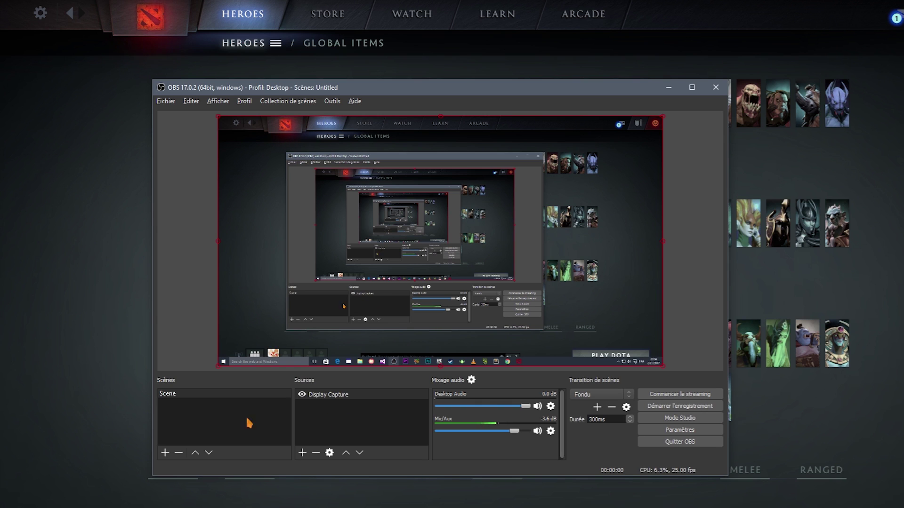
pyautogui.click(164, 453)
pyautogui.write('Jeux')
pyautogui.press('Return')
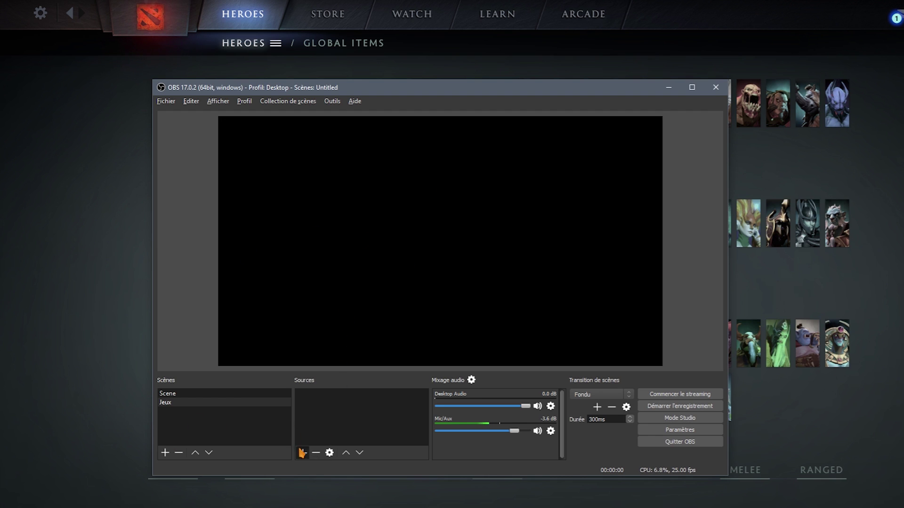
# Step: Add a new game capture source (Capture de jeu), keeping its default name and visibility
pyautogui.click(302, 452)
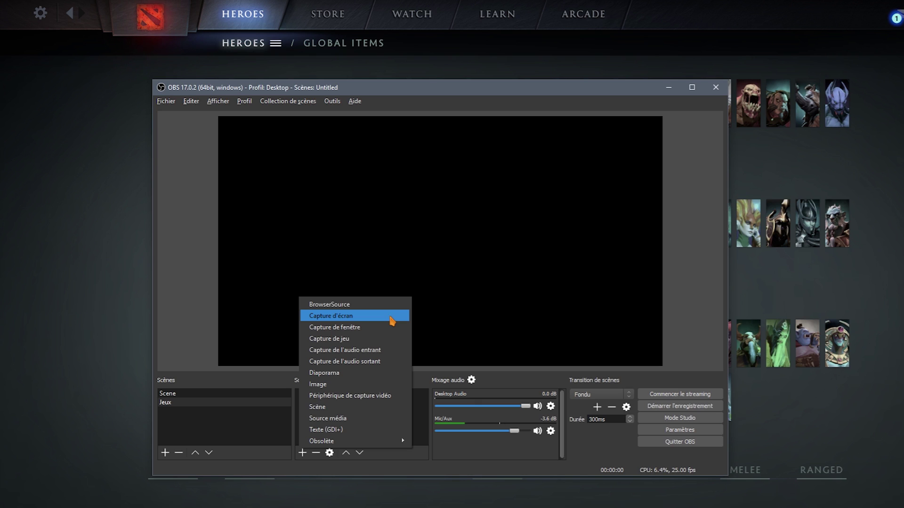
pyautogui.click(356, 340)
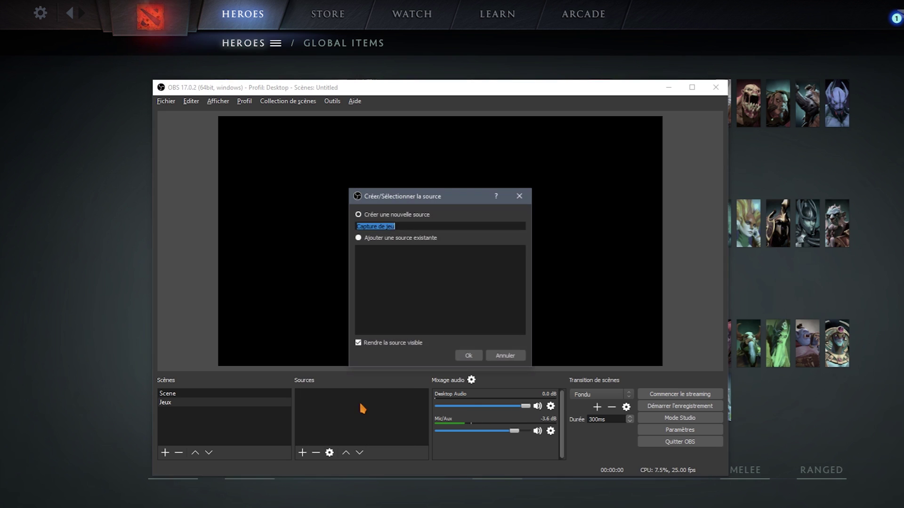
pyautogui.click(468, 355)
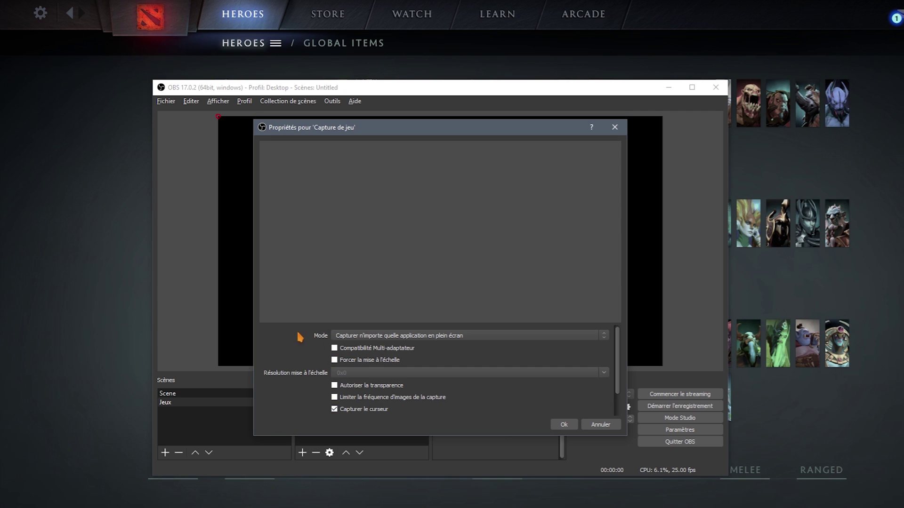
# Step: Set the game capture mode to "Capturer une fenêtre spécifique" with the window [dota2.exe]: Dota 2, and accept the properties
pyautogui.click(427, 339)
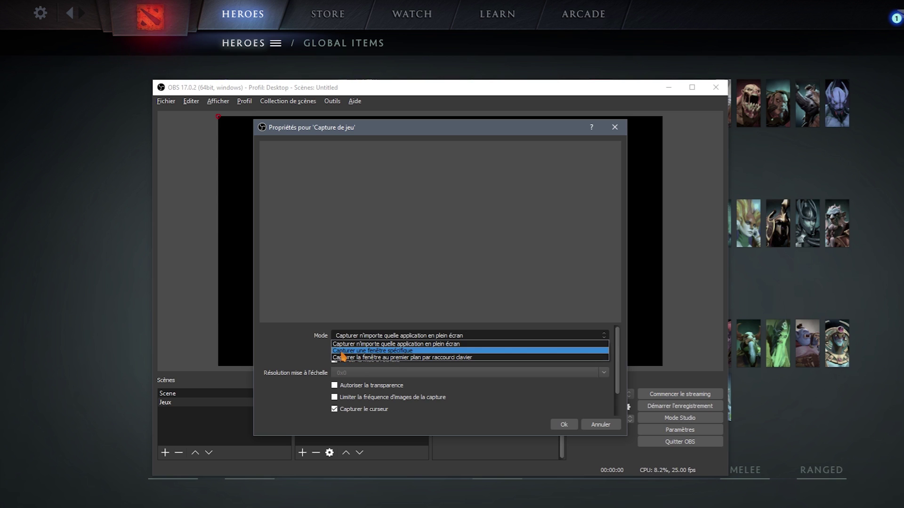
pyautogui.click(374, 354)
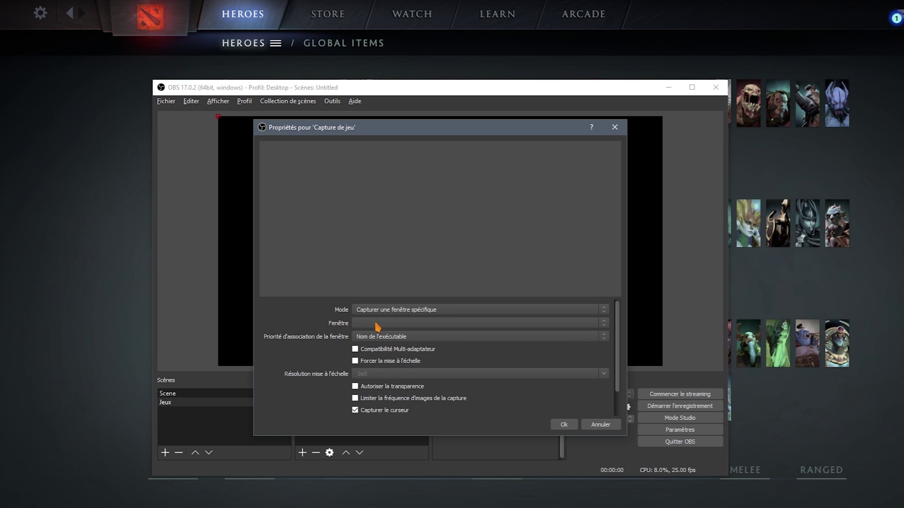
pyautogui.click(377, 325)
pyautogui.click(373, 349)
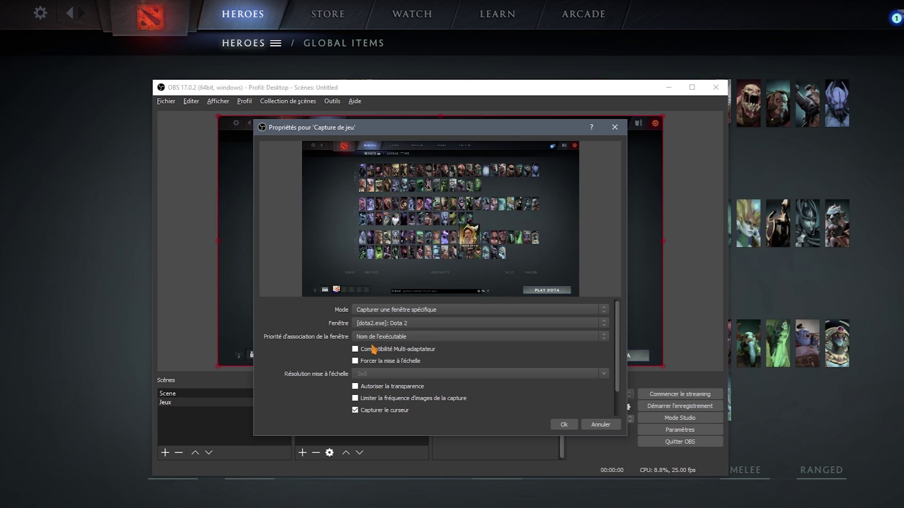
pyautogui.click(562, 426)
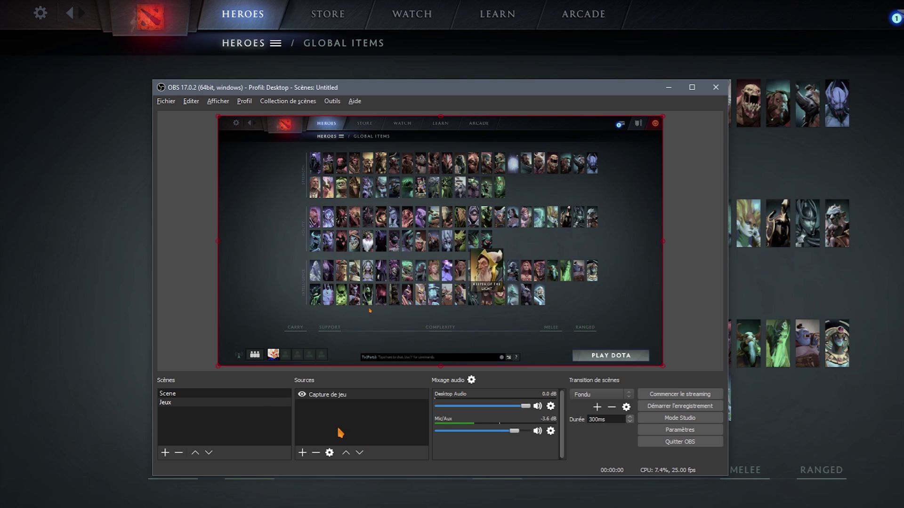
# Step: Add a second game capture source named "FullScreen" that captures any fullscreen application
pyautogui.click(302, 452)
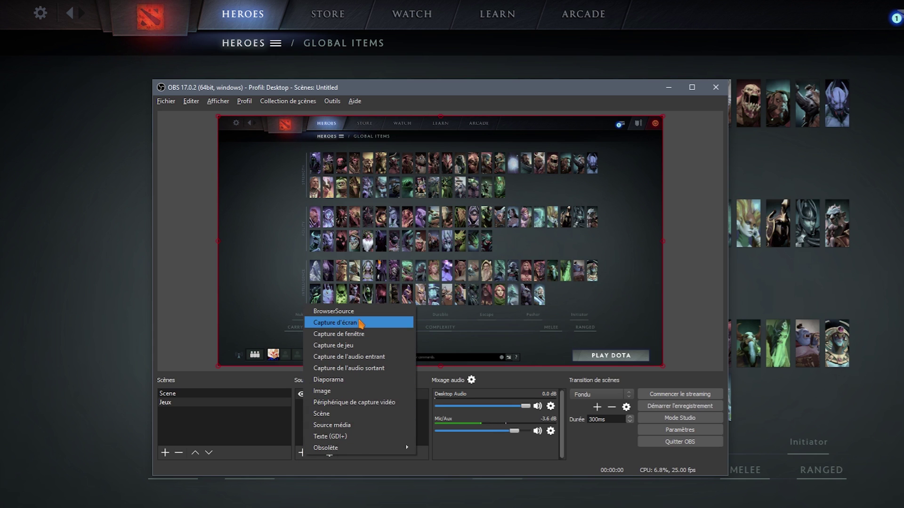
pyautogui.click(360, 345)
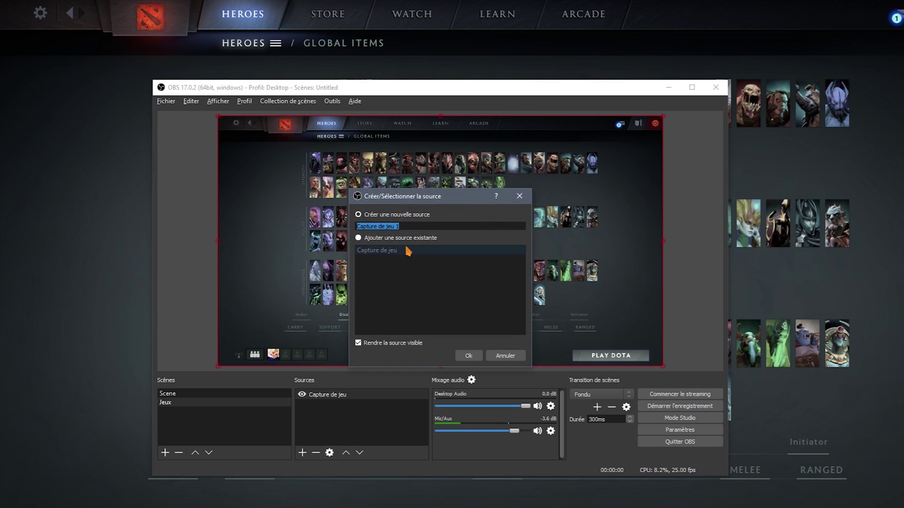
pyautogui.write('FullScree')
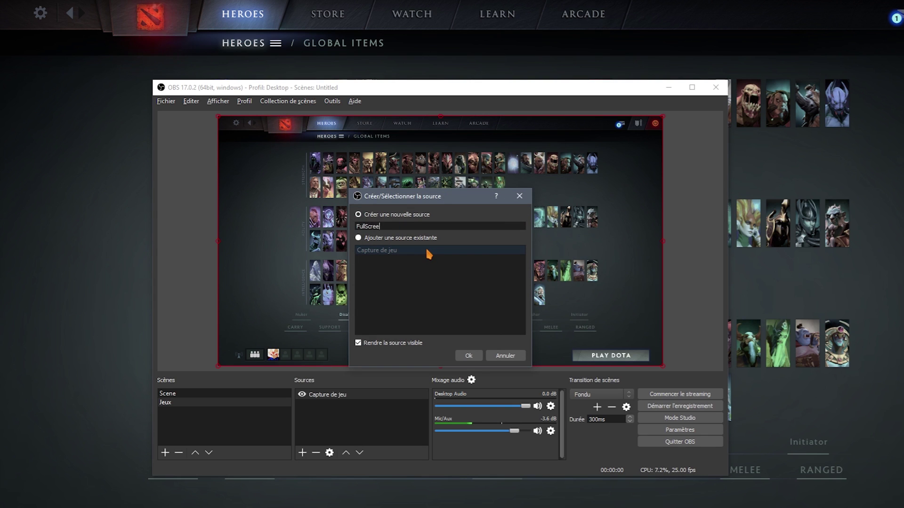
pyautogui.write('en')
pyautogui.click(469, 355)
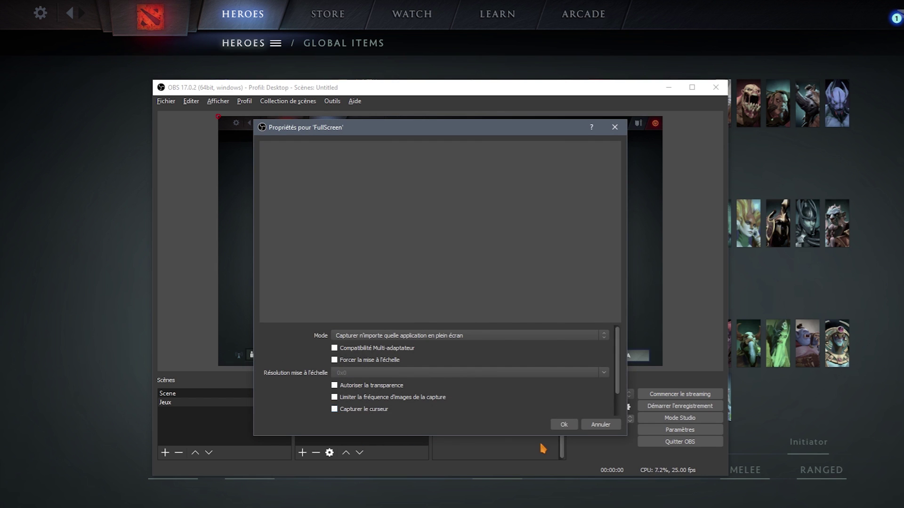
pyautogui.click(563, 424)
# Step: Rename the source "Capture de jeu" as "Dota 2"
pyautogui.click(331, 404)
pyautogui.rightClick(330, 406)
pyautogui.click(382, 430)
pyautogui.write('Dota 2')
pyautogui.hotkey('ctrl', 'a')
pyautogui.write('Dota 2')
pyautogui.press('Return')
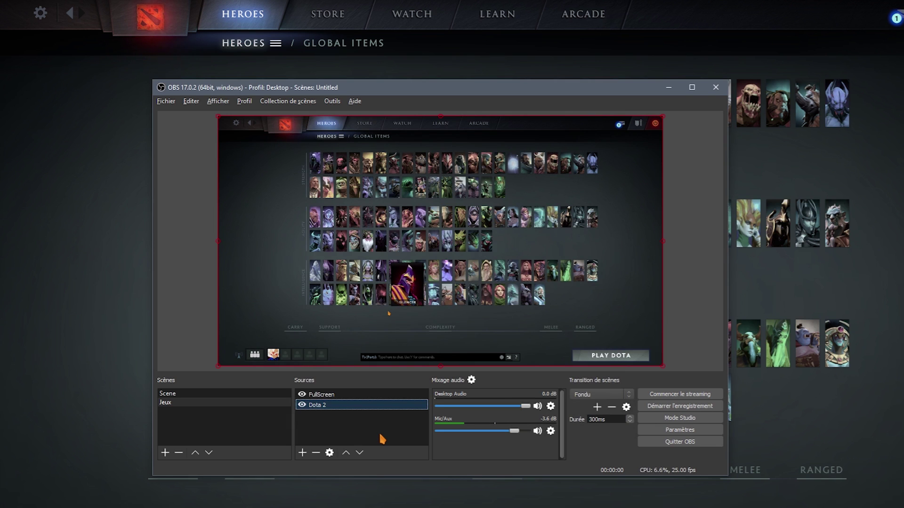
# Step: Toggle the Dota 2 source's visibility off and back on, and hide the FullScreen source
pyautogui.click(324, 396)
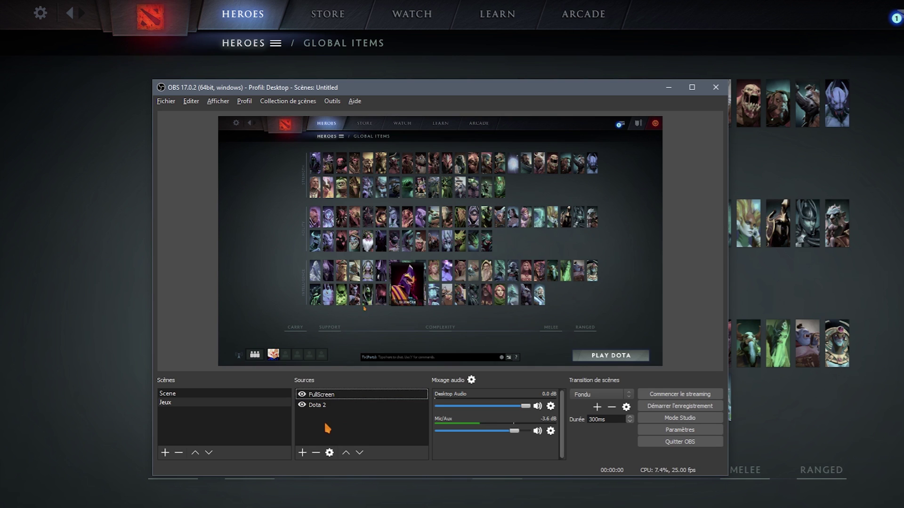
pyautogui.click(307, 407)
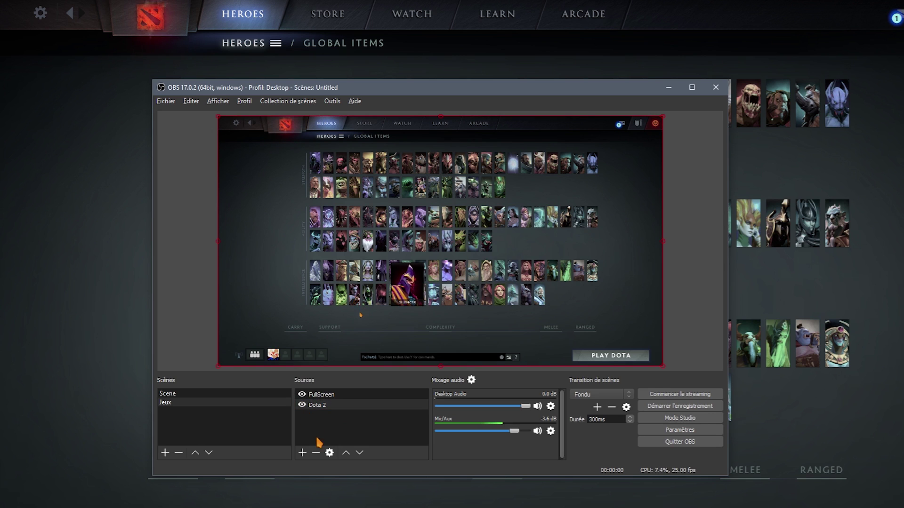
pyautogui.click(302, 405)
pyautogui.click(335, 394)
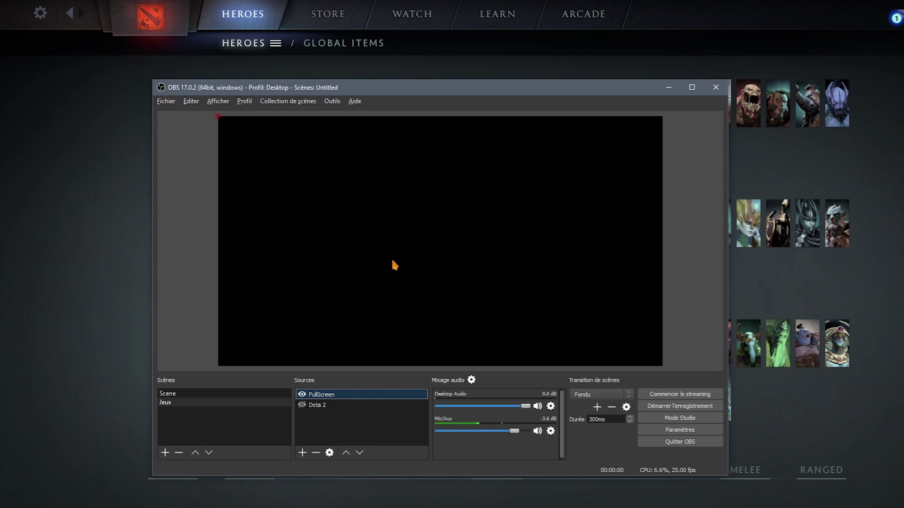
pyautogui.click(302, 394)
pyautogui.click(301, 405)
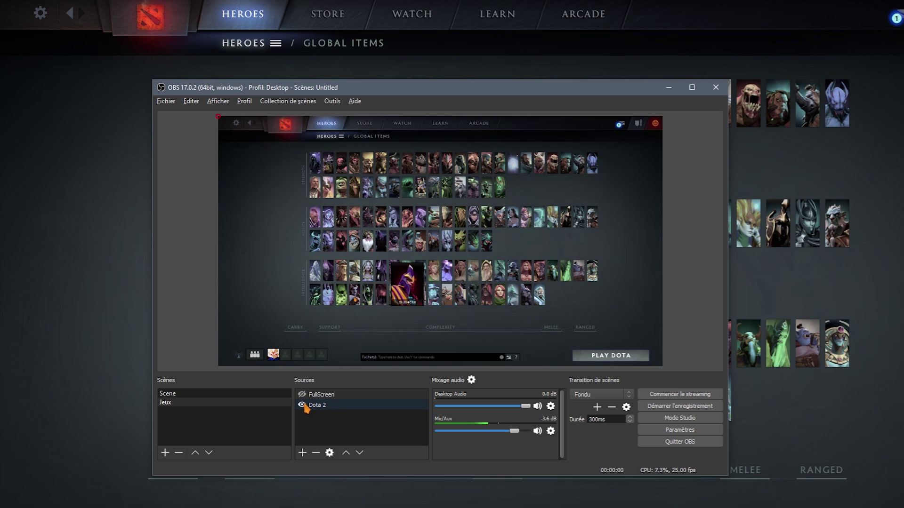
pyautogui.click(329, 406)
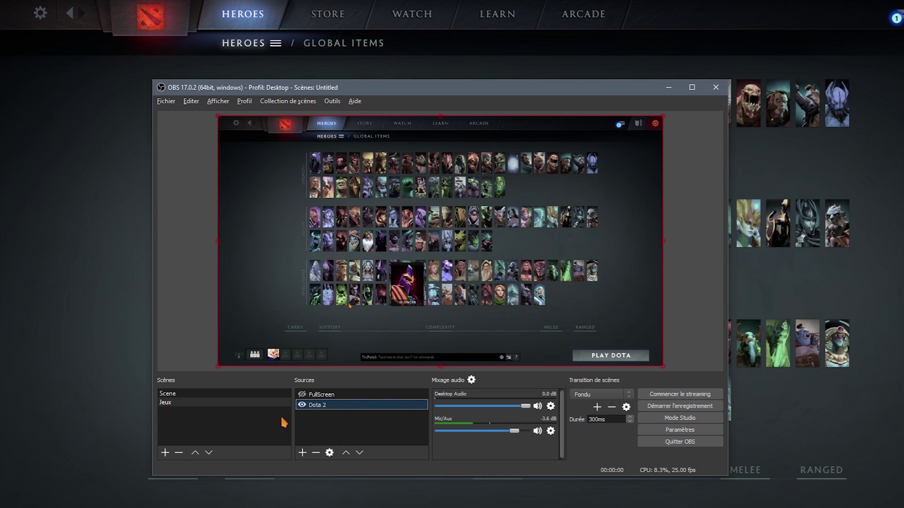
pyautogui.click(336, 434)
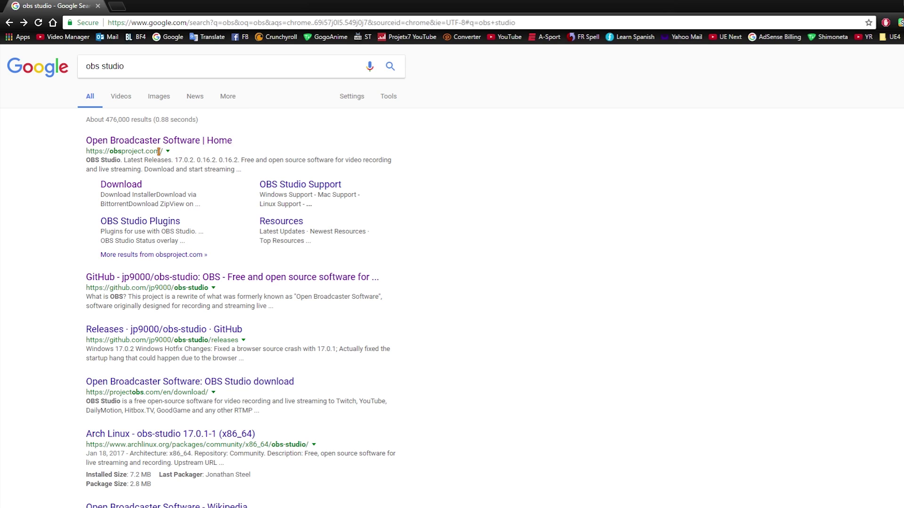
# Step: In the browser, open the obsproject.com home page from the search results and go to the OBS Studio download
pyautogui.click(135, 142)
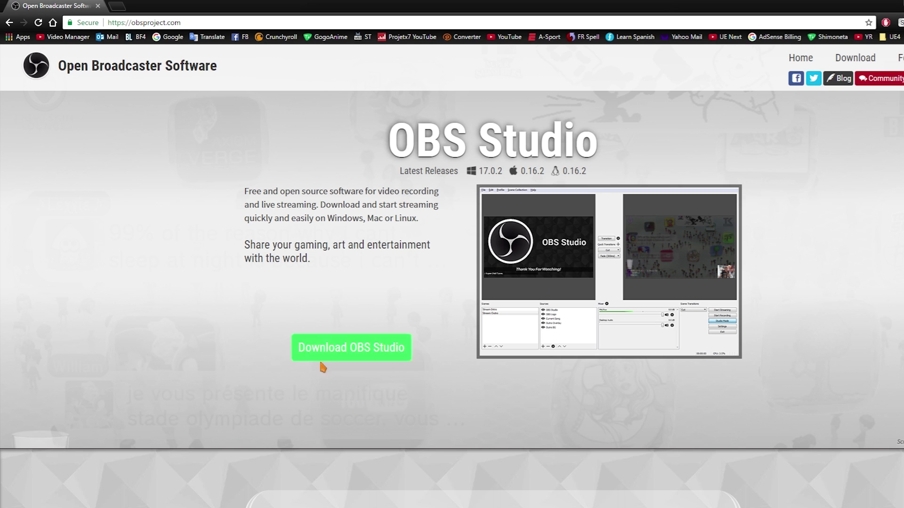
pyautogui.click(351, 354)
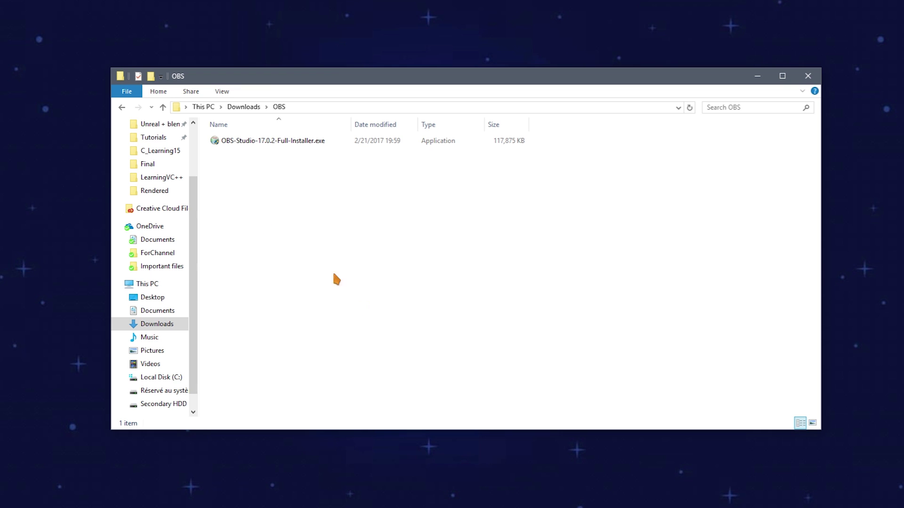
# Step: Run OBS-Studio-17.0.2-Full-Installer.exe from the OBS downloads folder and close the folder window
pyautogui.doubleClick(259, 141)
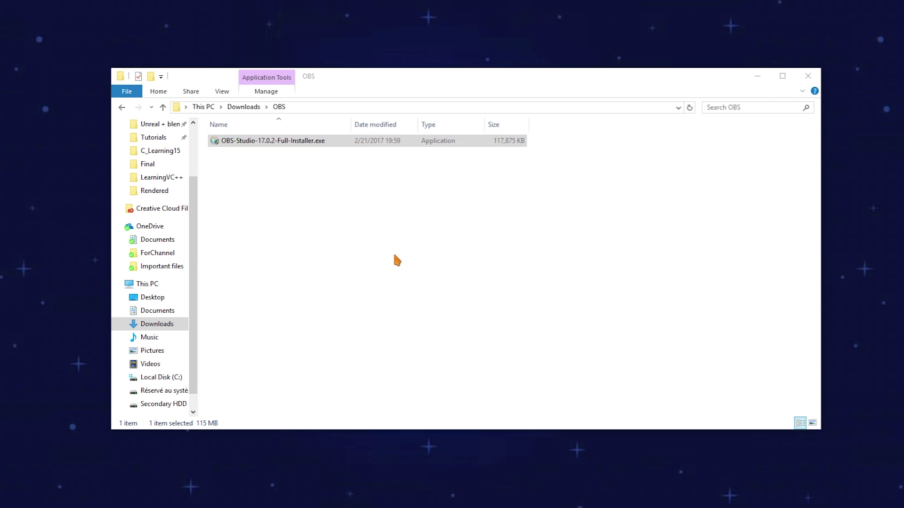
pyautogui.click(515, 289)
pyautogui.click(807, 76)
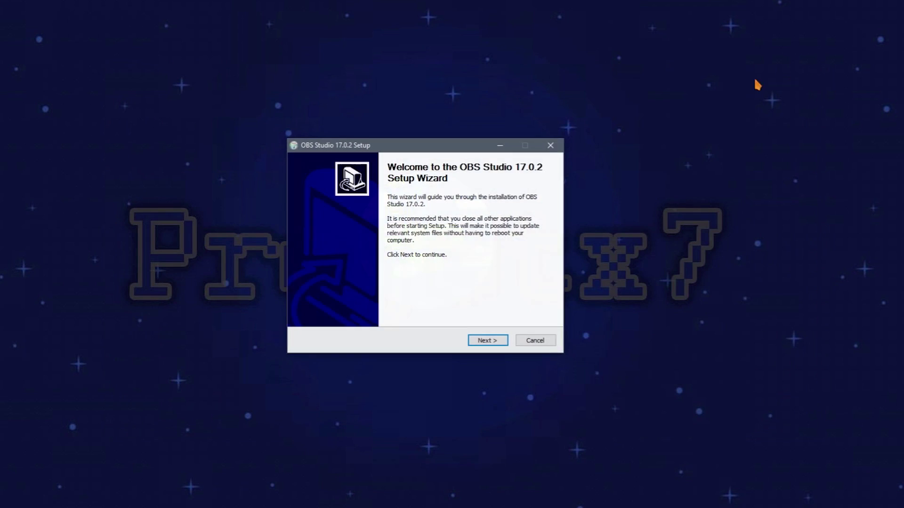
# Step: Accept the licence, install OBS Studio 17.0.2 with the Browser plugin, and finish the wizard with the program set to run
pyautogui.click(483, 342)
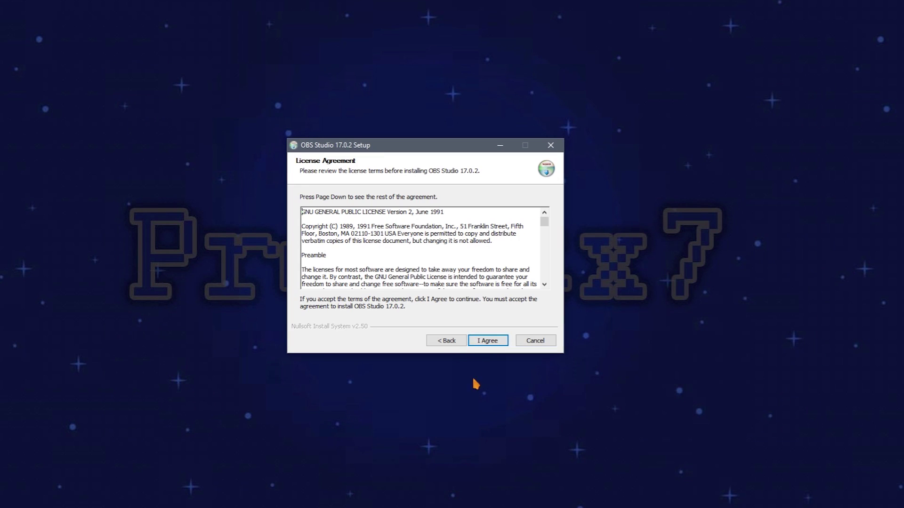
pyautogui.click(483, 341)
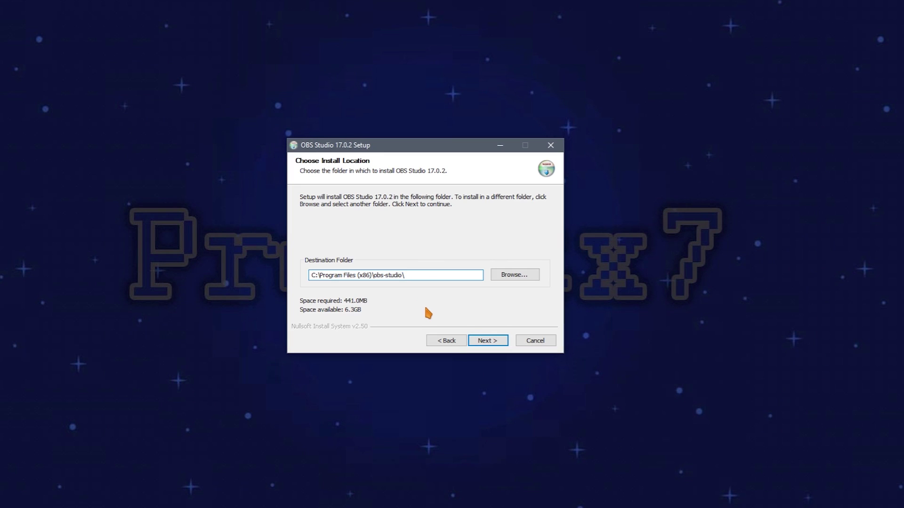
pyautogui.write('2')
pyautogui.click(491, 341)
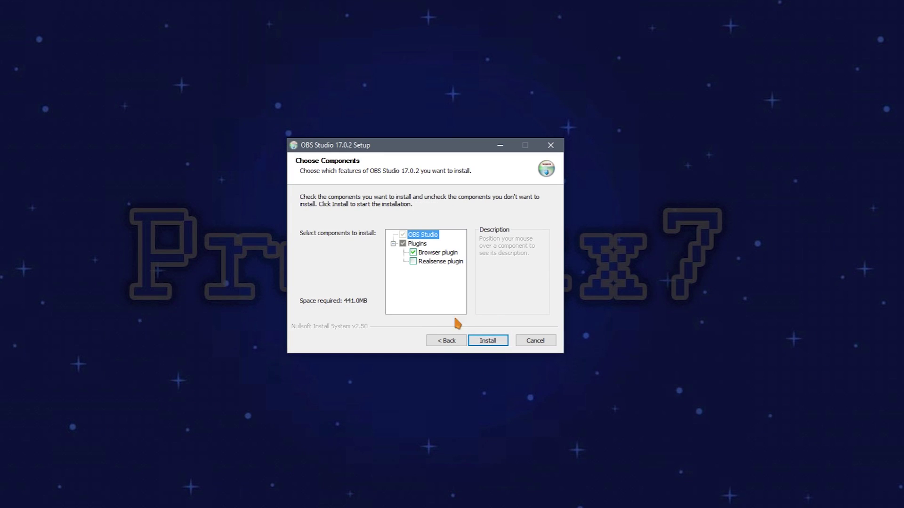
pyautogui.click(484, 341)
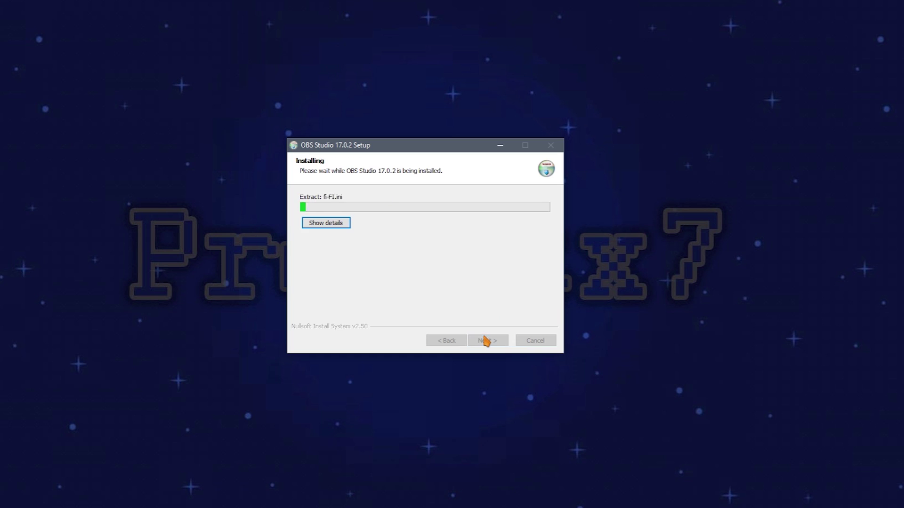
pyautogui.click(330, 223)
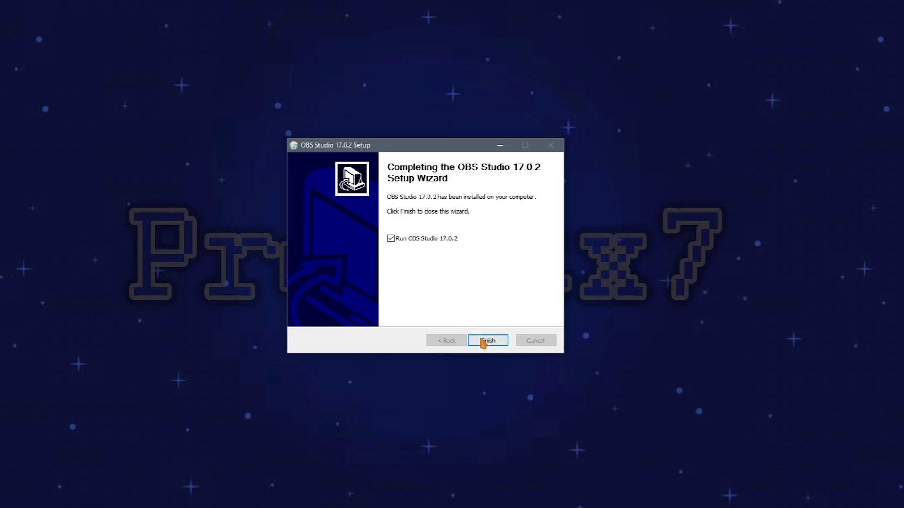
pyautogui.click(487, 341)
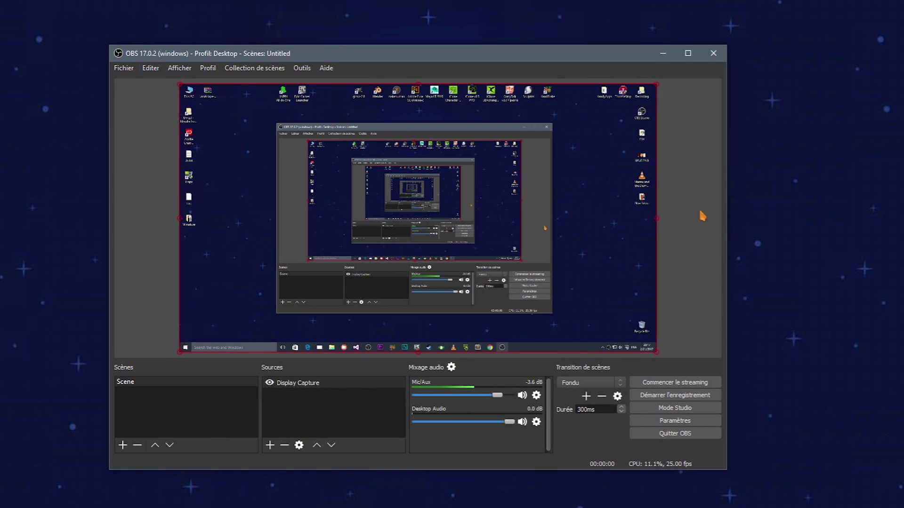
# Step: Preview the Default interface theme in the general settings and return to the Dark theme
pyautogui.click(715, 424)
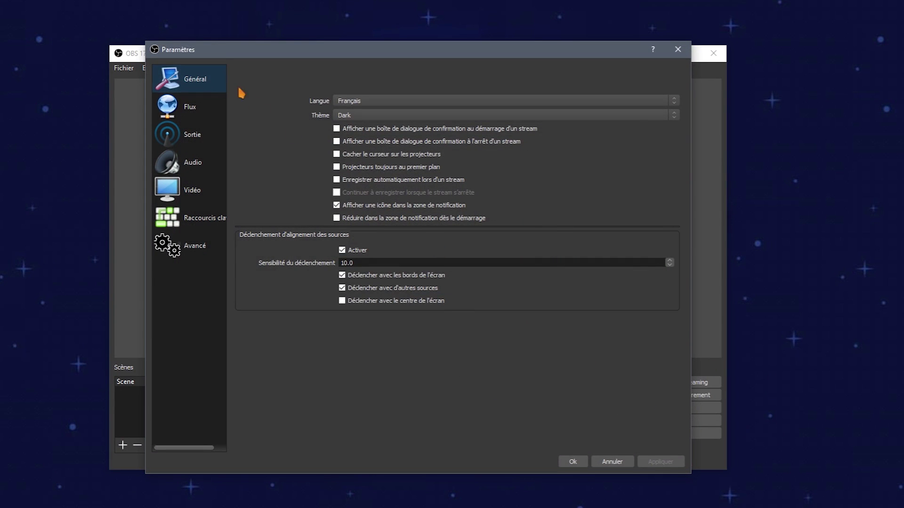
pyautogui.click(347, 117)
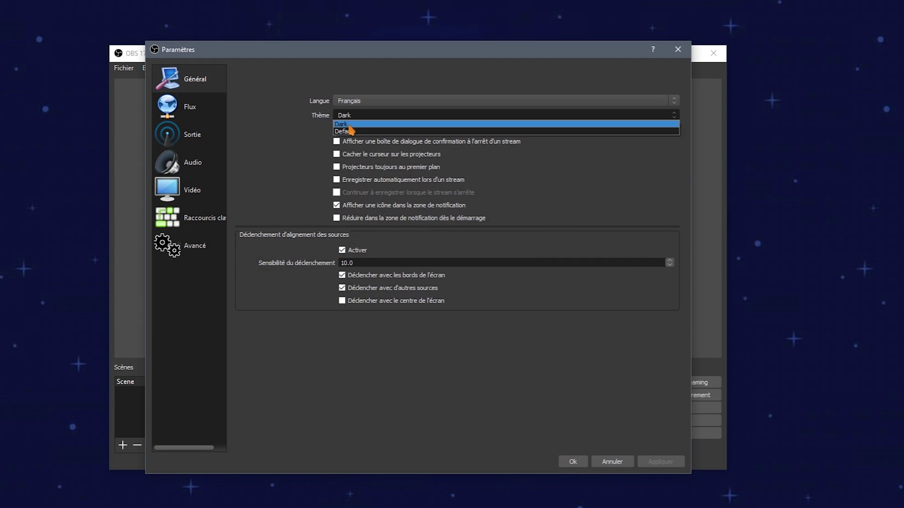
pyautogui.click(347, 127)
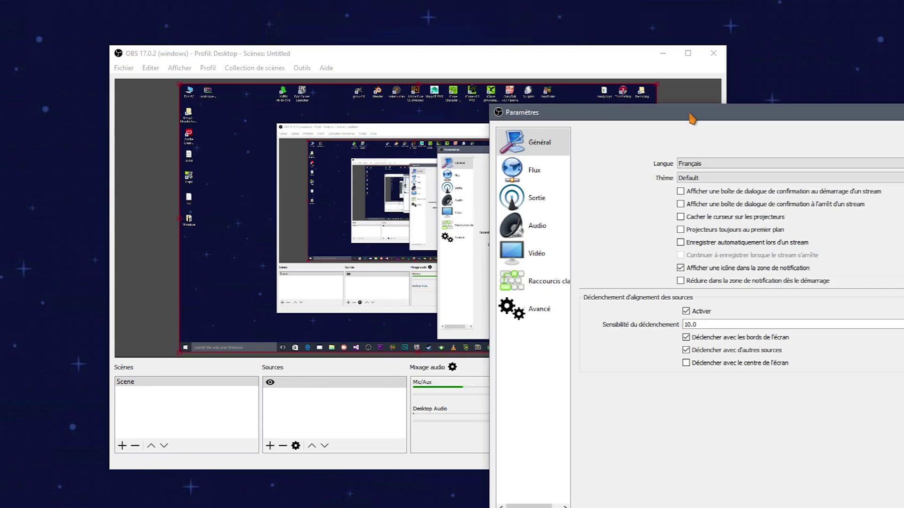
pyautogui.moveTo(676, 121); pyautogui.dragTo(311, 24)
pyautogui.click(326, 96)
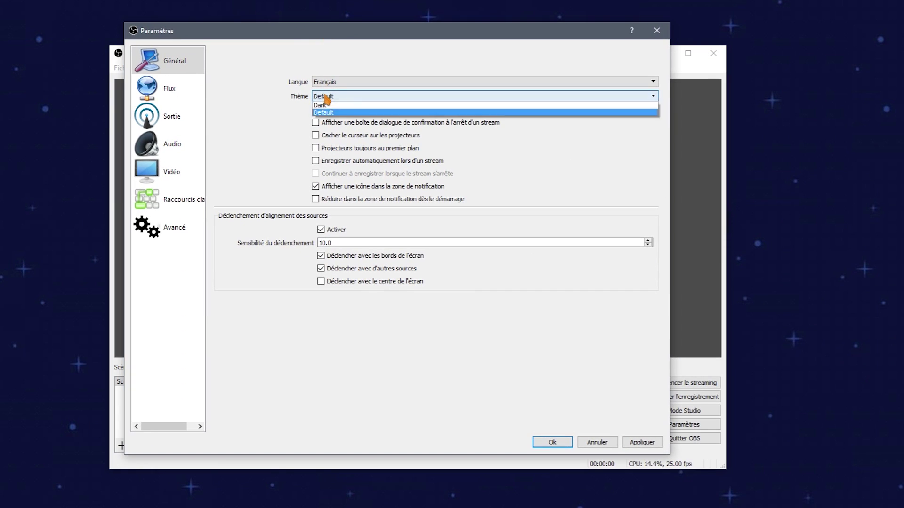
pyautogui.click(332, 114)
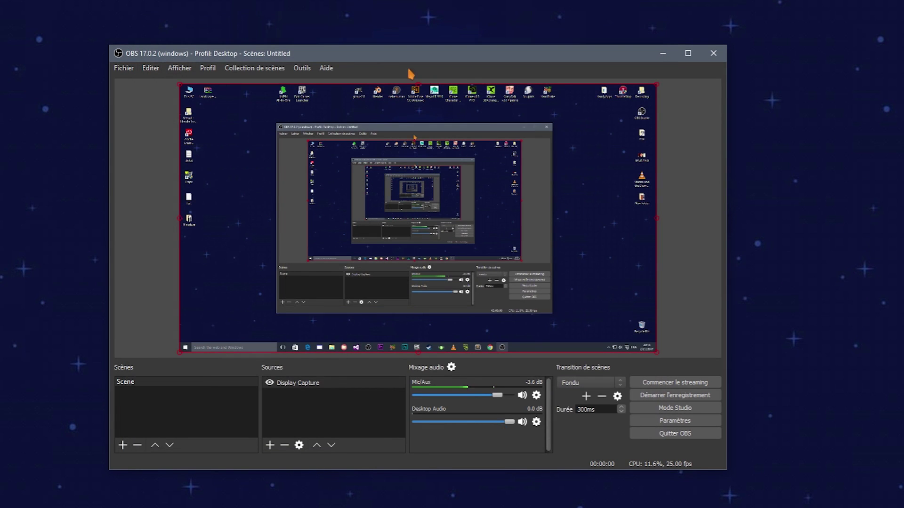
# Step: Reposition the program window and delete the Display Capture source from the scene
pyautogui.moveTo(380, 64); pyautogui.dragTo(402, 39)
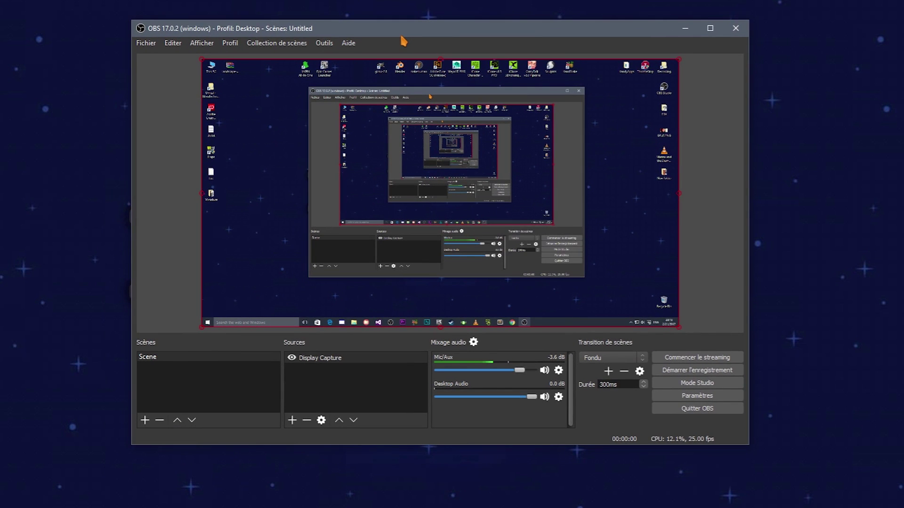
pyautogui.click(318, 361)
pyautogui.rightClick(319, 362)
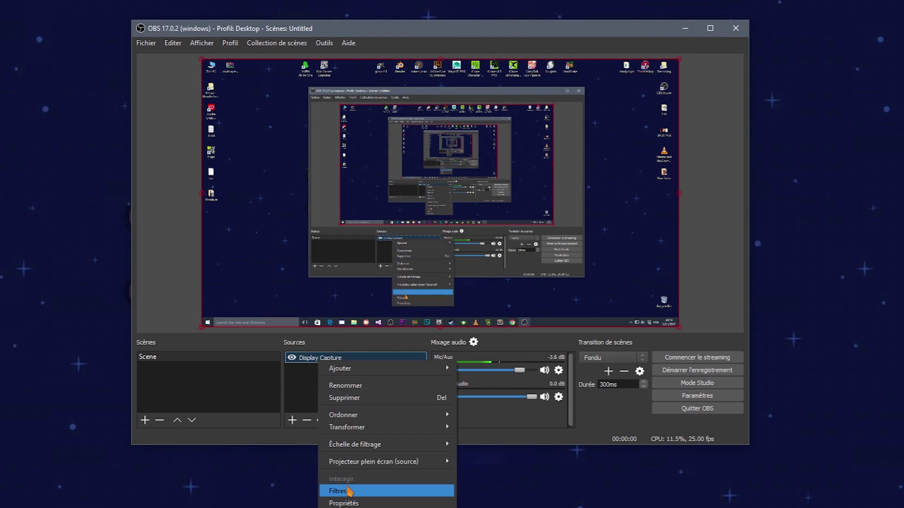
pyautogui.click(355, 398)
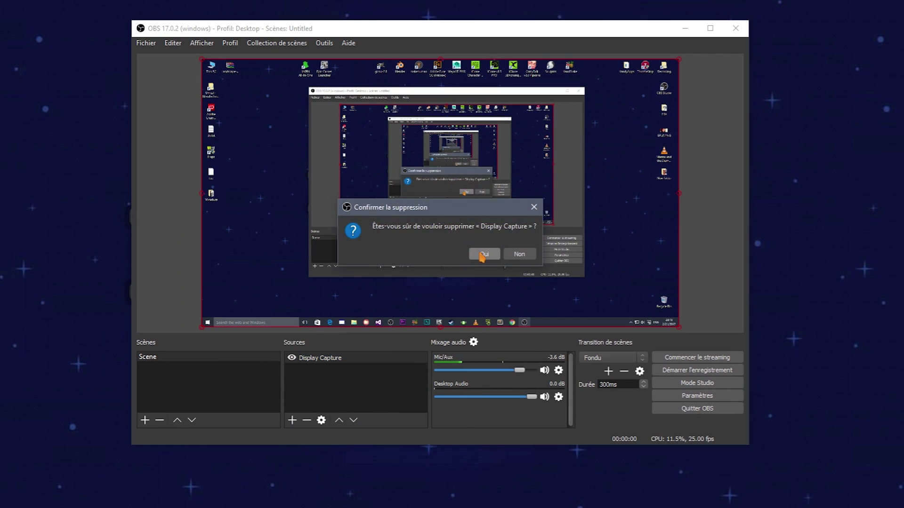
pyautogui.click(482, 255)
# Step: Delete the existing scene named Scene
pyautogui.click(179, 360)
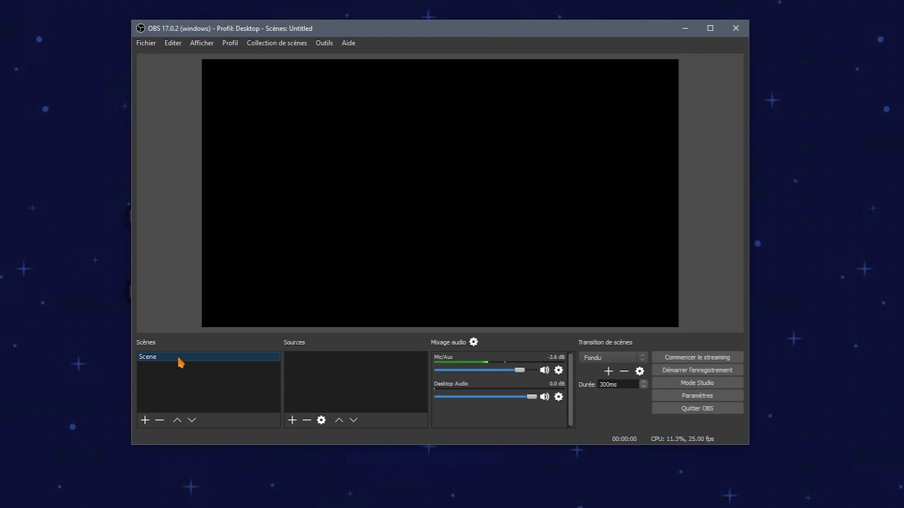
pyautogui.rightClick(178, 360)
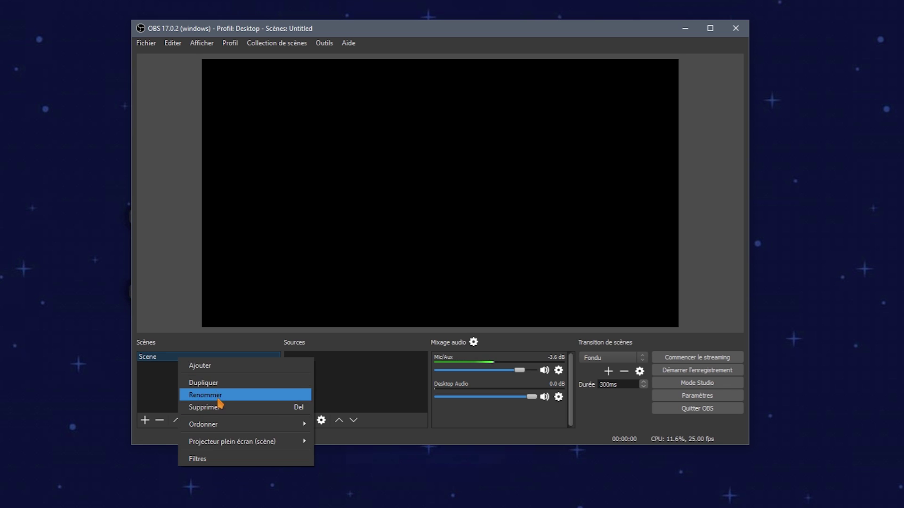
pyautogui.click(207, 408)
pyautogui.click(468, 255)
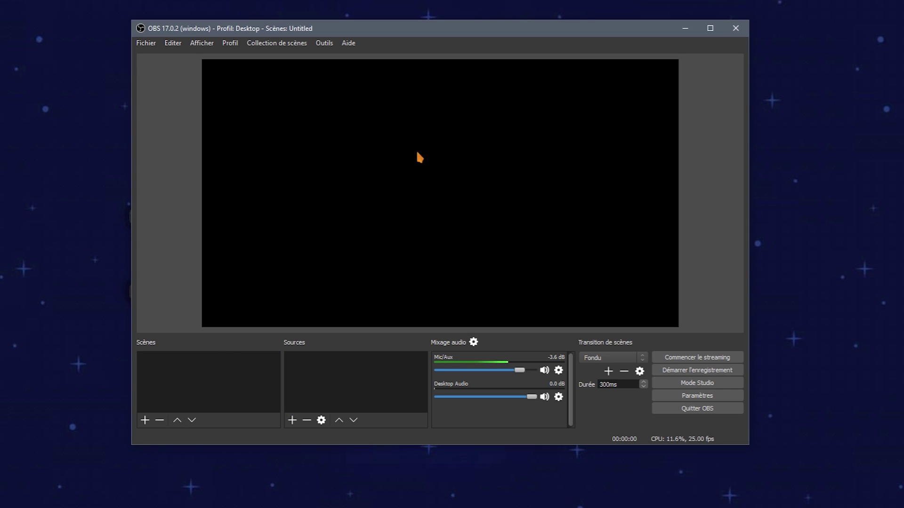
# Step: Add a new scene named "Capture d'écran"
pyautogui.click(145, 419)
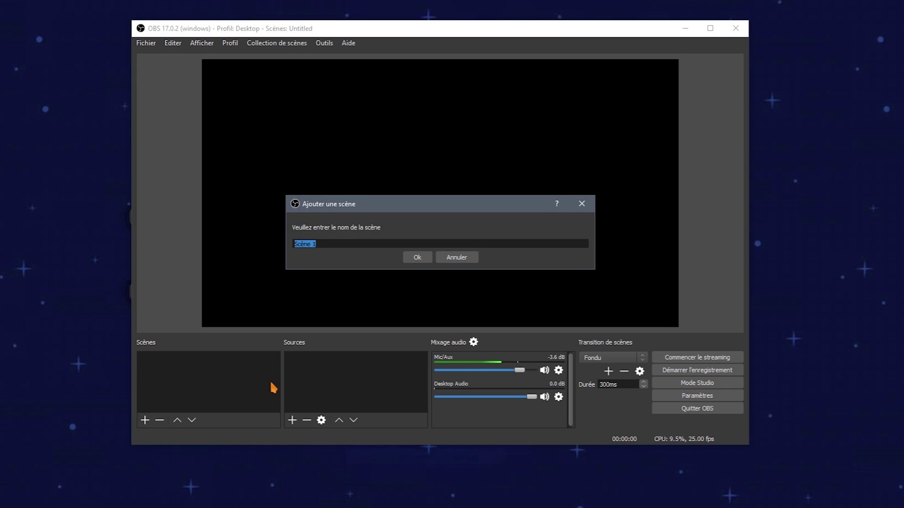
pyautogui.write("Capture d'écran")
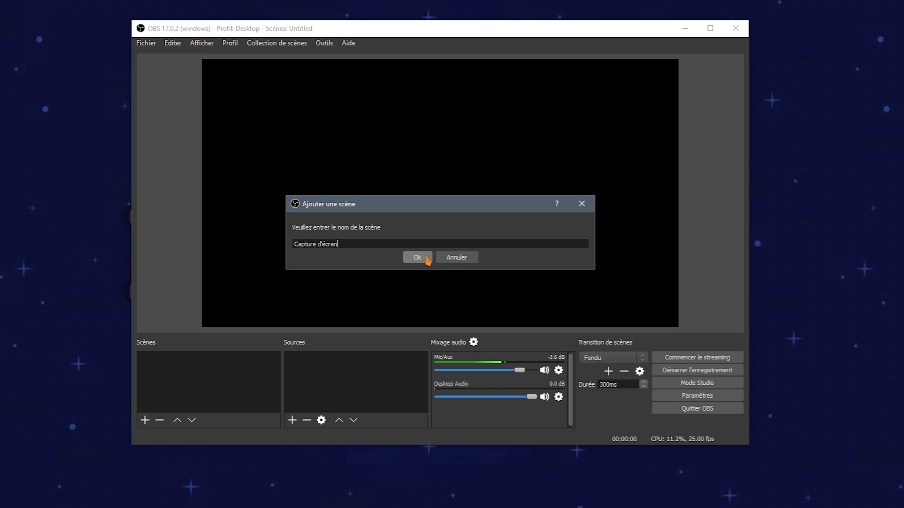
pyautogui.click(422, 256)
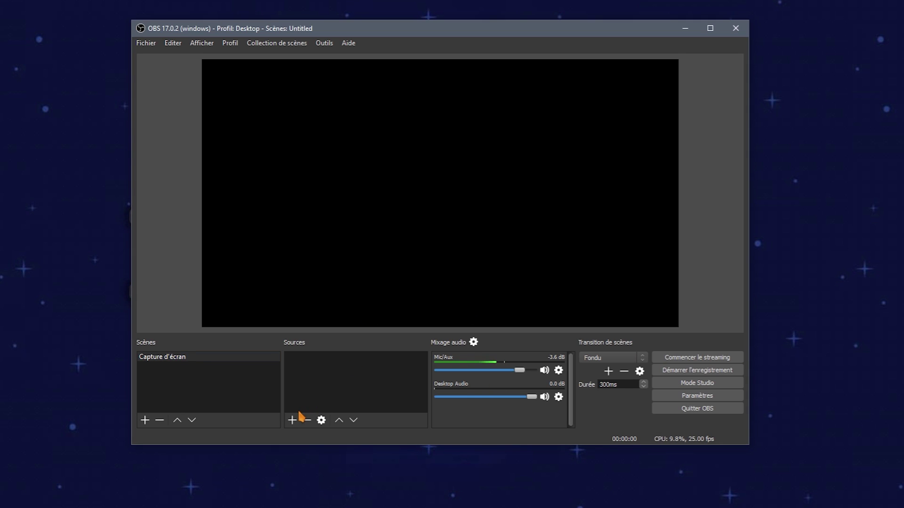
# Step: Add a display capture source named "écran" to the Capture d'écran scene, capturing Écran 0: 1920x1080 with the cursor included
pyautogui.click(292, 420)
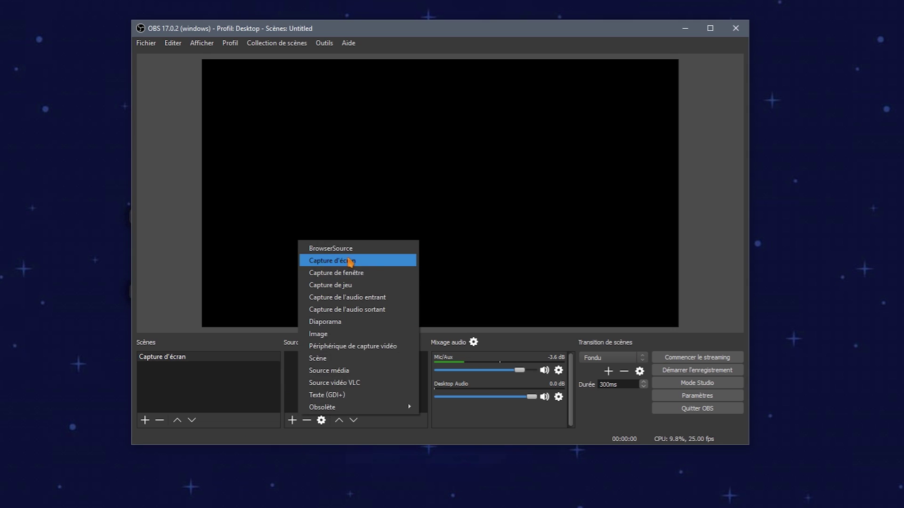
pyautogui.click(379, 262)
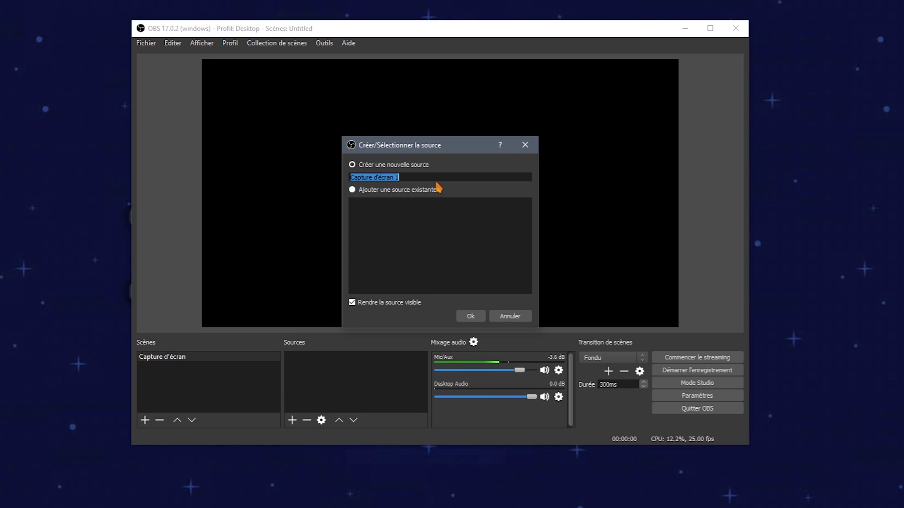
pyautogui.write('écran')
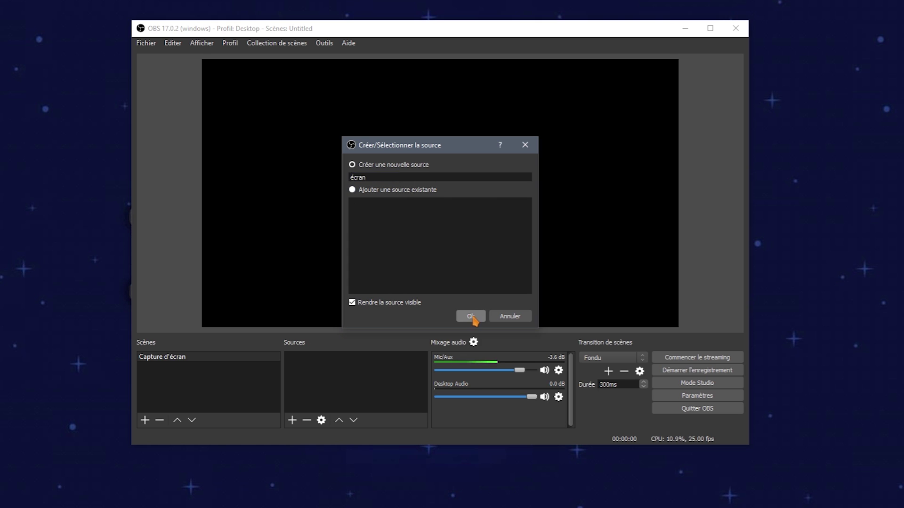
pyautogui.click(470, 316)
pyautogui.click(343, 309)
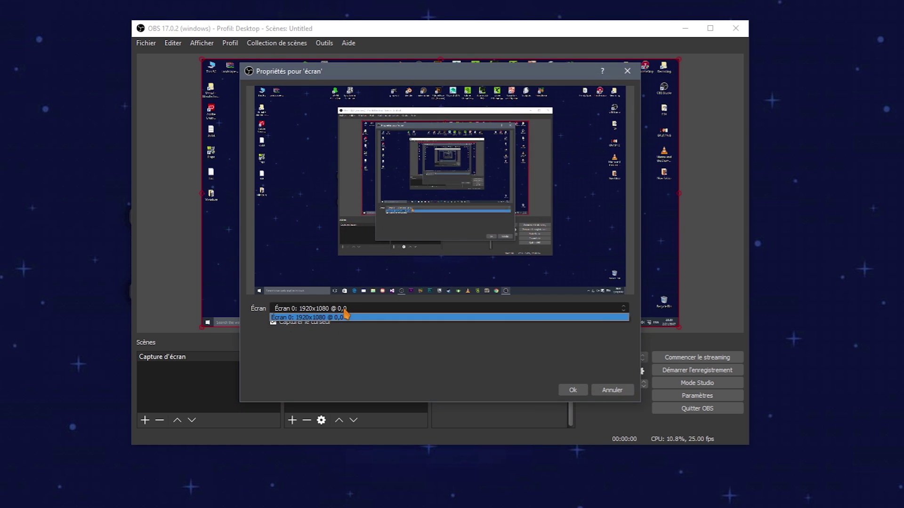
pyautogui.click(344, 311)
pyautogui.click(326, 312)
pyautogui.click(326, 316)
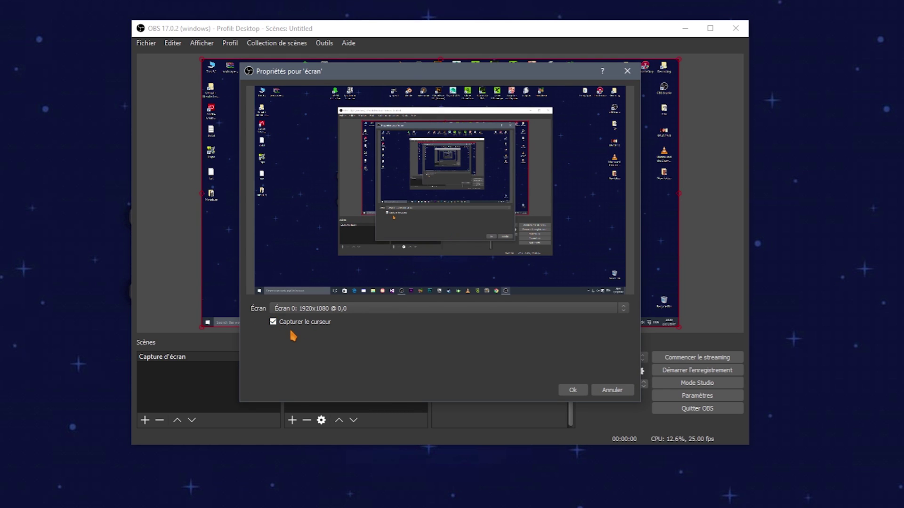
pyautogui.click(573, 389)
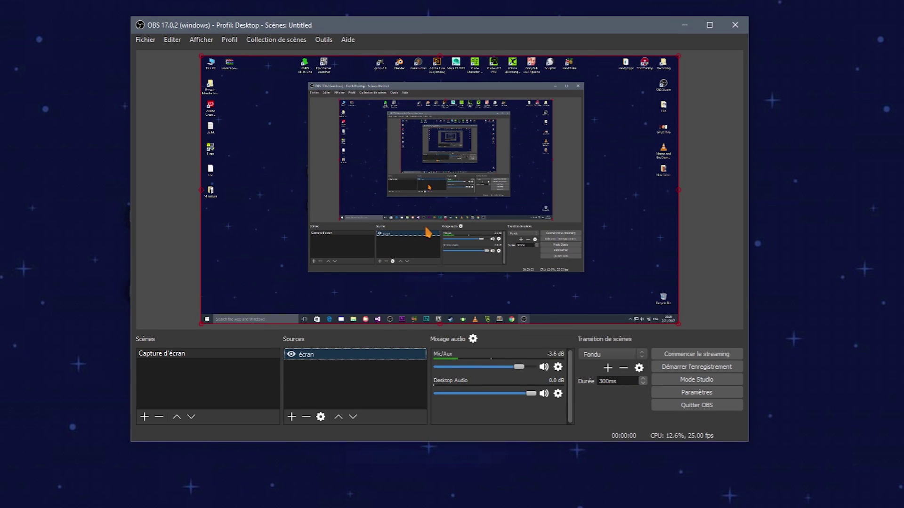
pyautogui.click(391, 395)
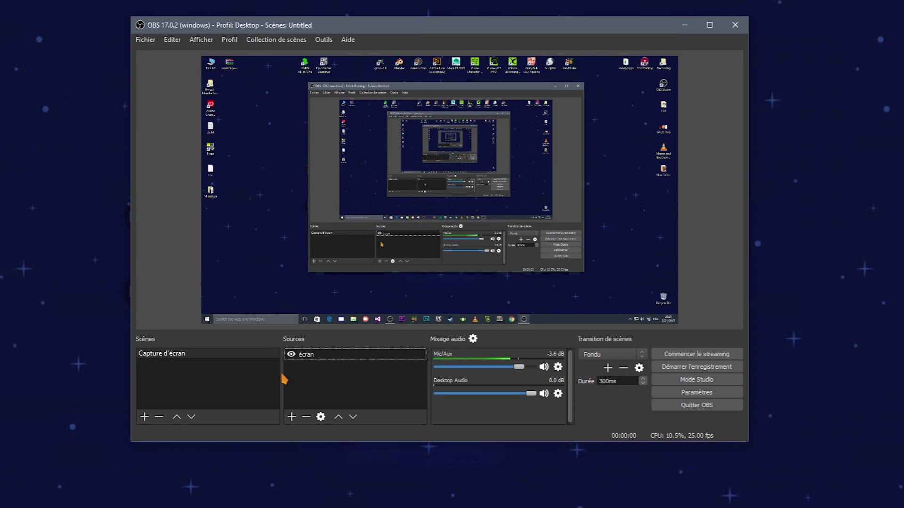
# Step: Add a second scene named "Jeux" and make it the active scene
pyautogui.click(146, 415)
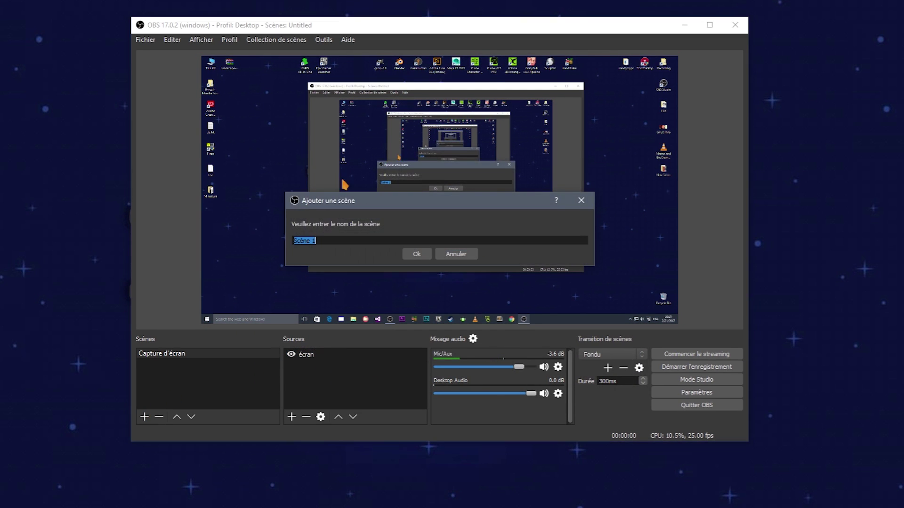
pyautogui.write('Jeux')
pyautogui.click(414, 254)
pyautogui.click(180, 361)
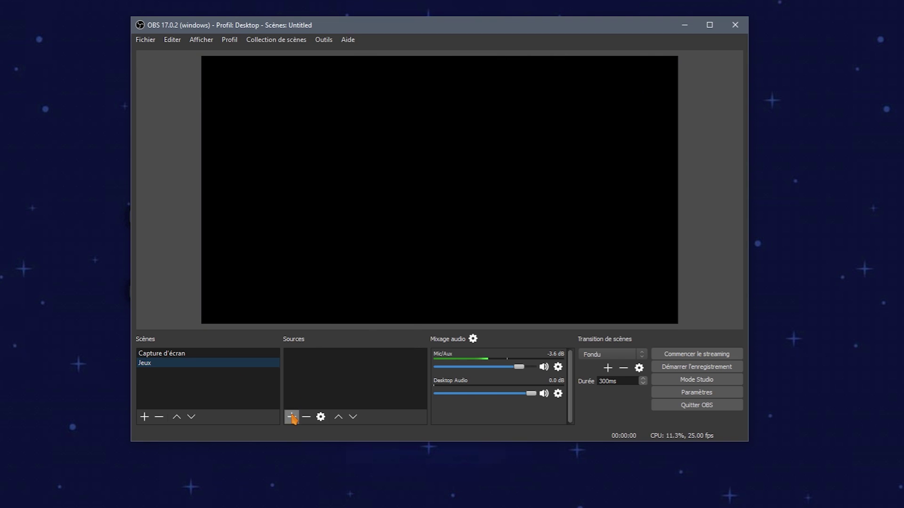
# Step: Add a "Capture de jeu" source to the Jeux scene in the "Capturer une fenêtre spécifique" mode, leaving the target window empty
pyautogui.click(291, 417)
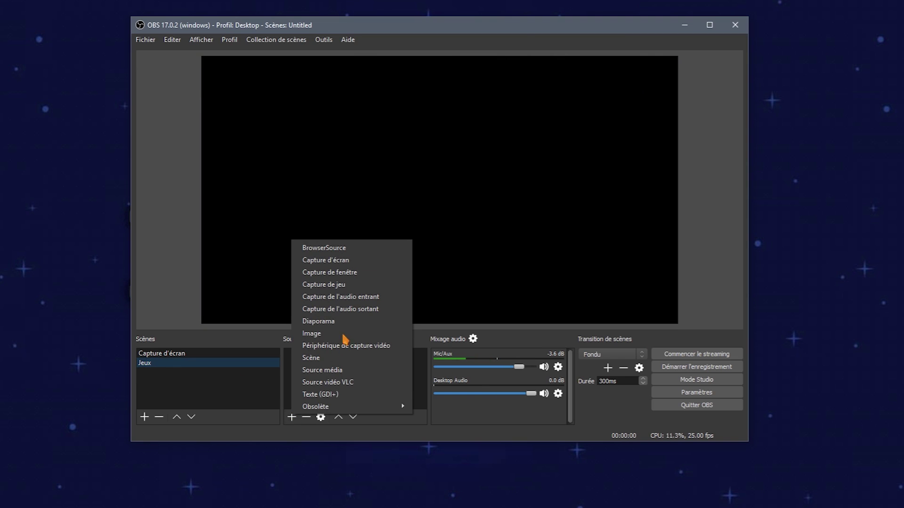
pyautogui.click(329, 285)
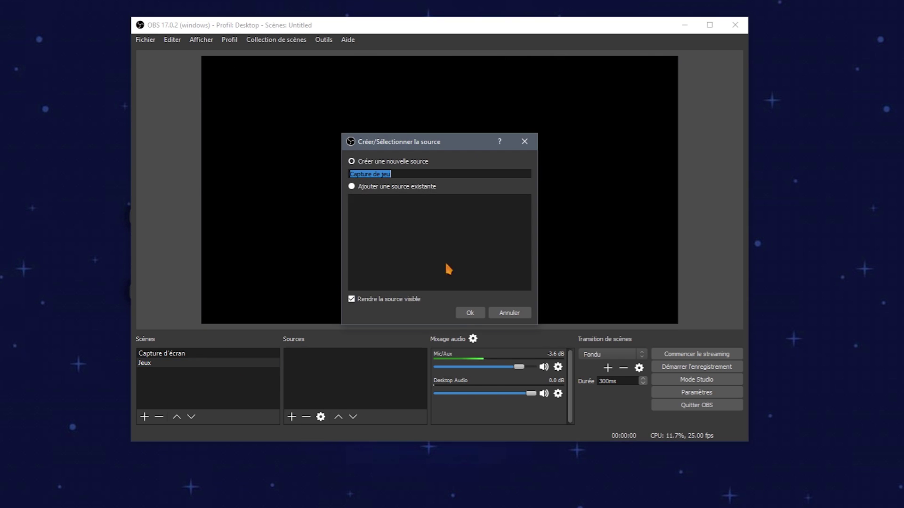
pyautogui.click(470, 314)
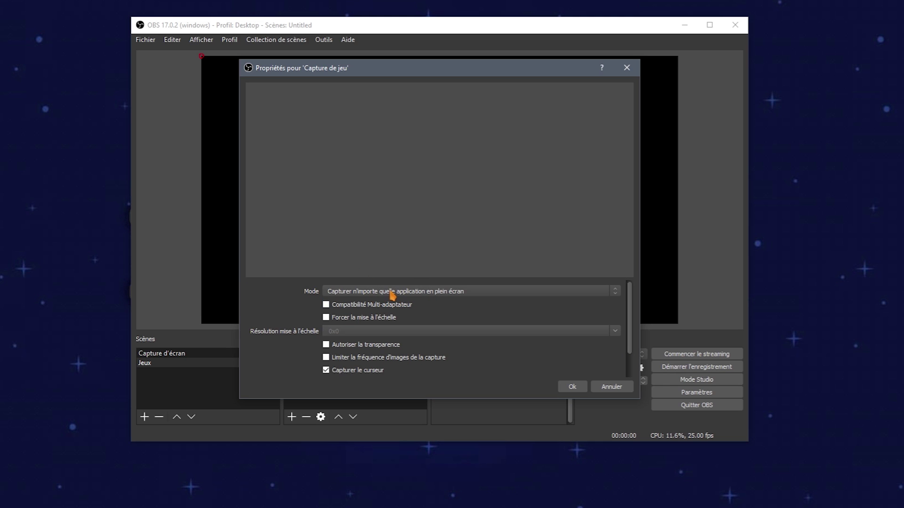
pyautogui.click(390, 292)
pyautogui.click(391, 308)
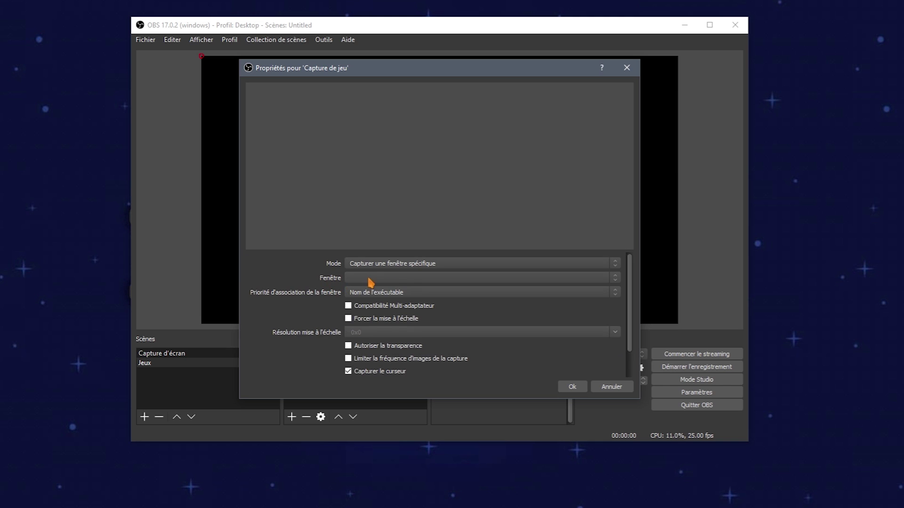
pyautogui.click(409, 279)
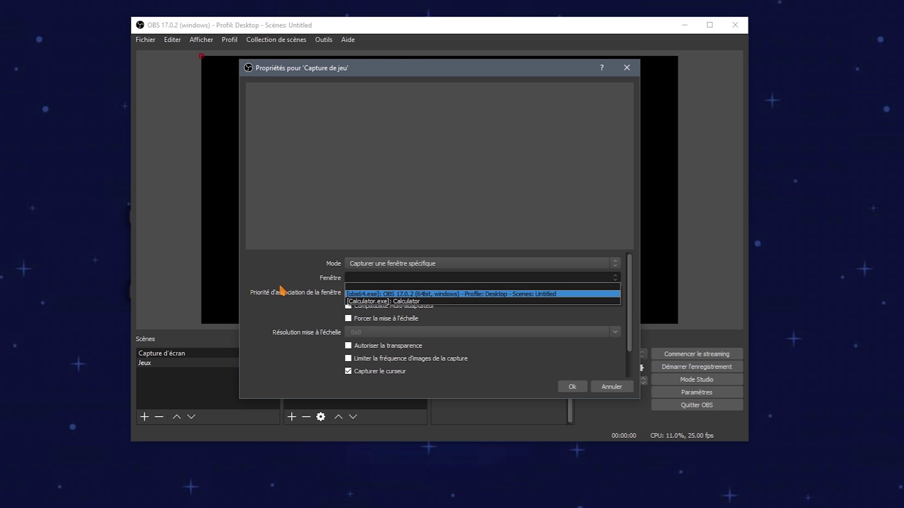
pyautogui.click(299, 284)
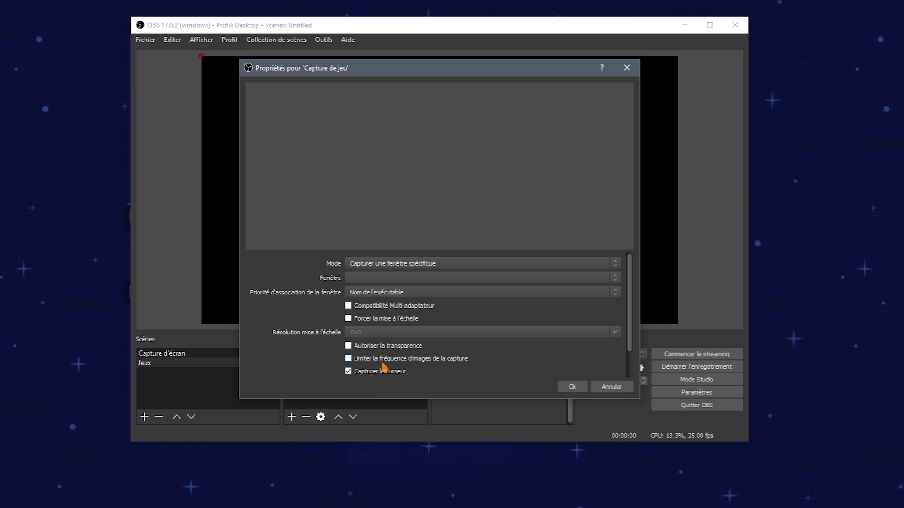
pyautogui.click(572, 387)
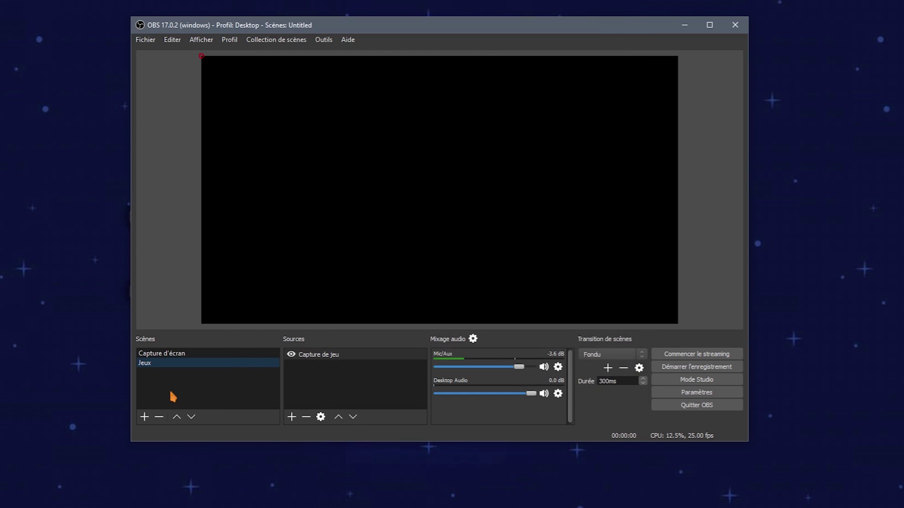
# Step: Switch to the Capture d'écran scene and back to Jeux to compare their previews
pyautogui.click(179, 354)
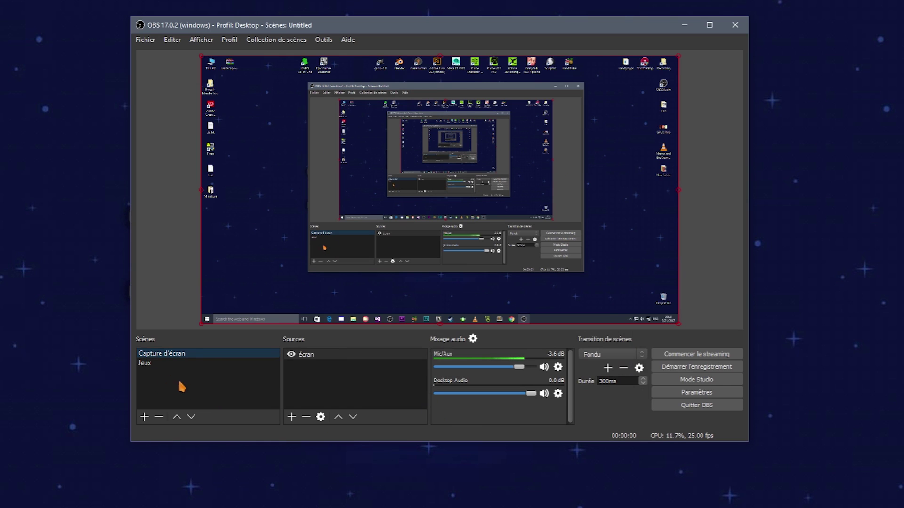
pyautogui.click(161, 365)
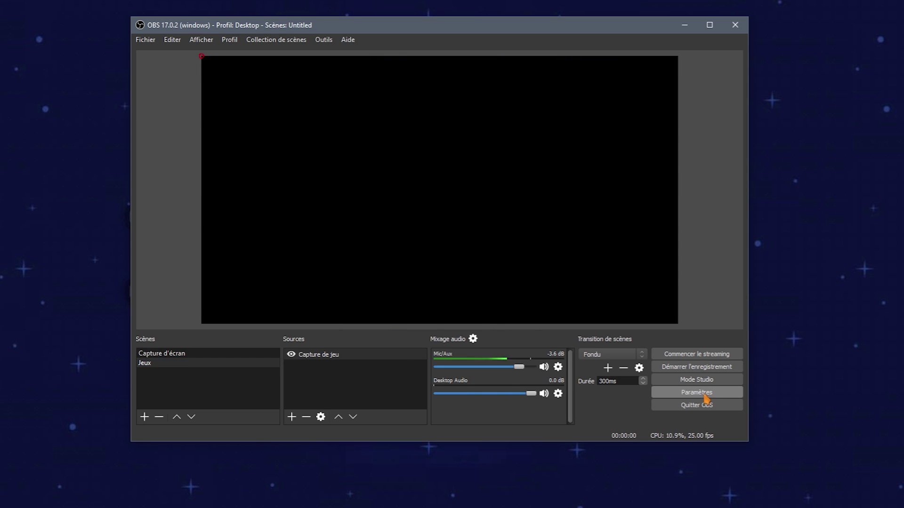
# Step: In the output settings, try the Simple output mode, return it to Avancé, and show the recording options
pyautogui.click(702, 395)
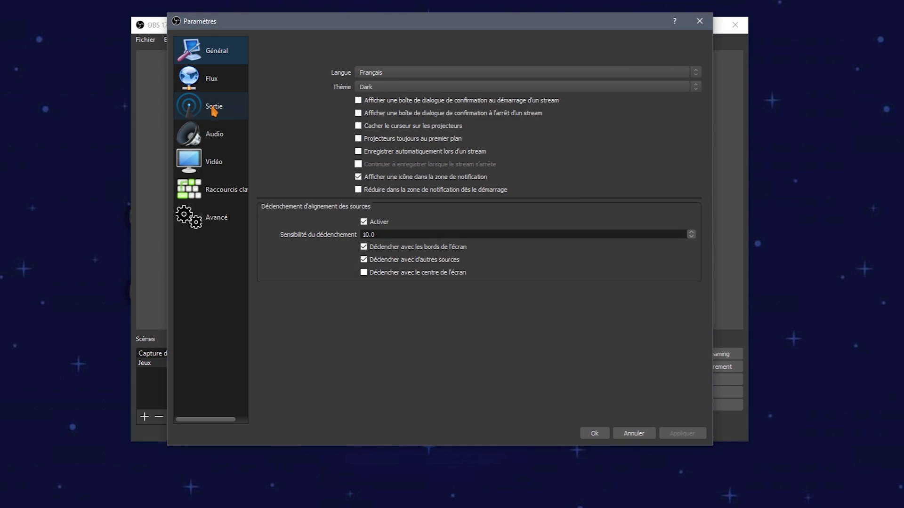
pyautogui.click(210, 109)
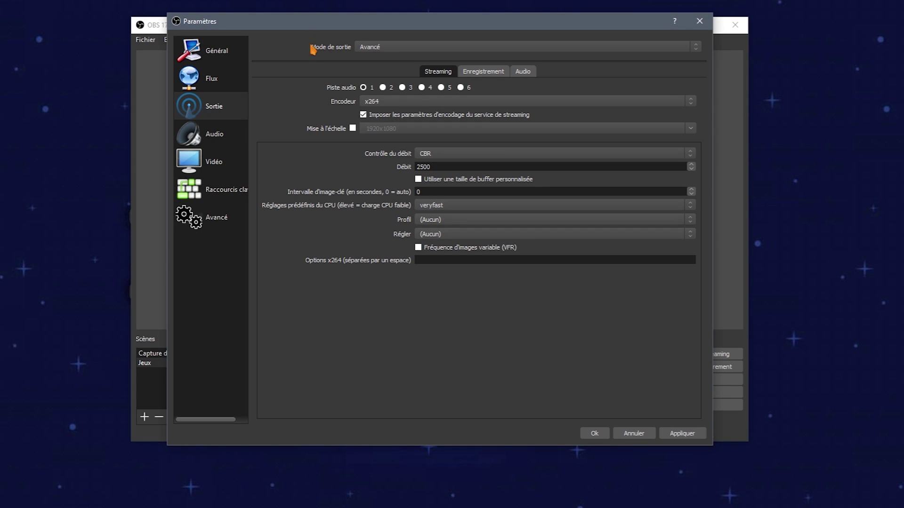
pyautogui.click(383, 48)
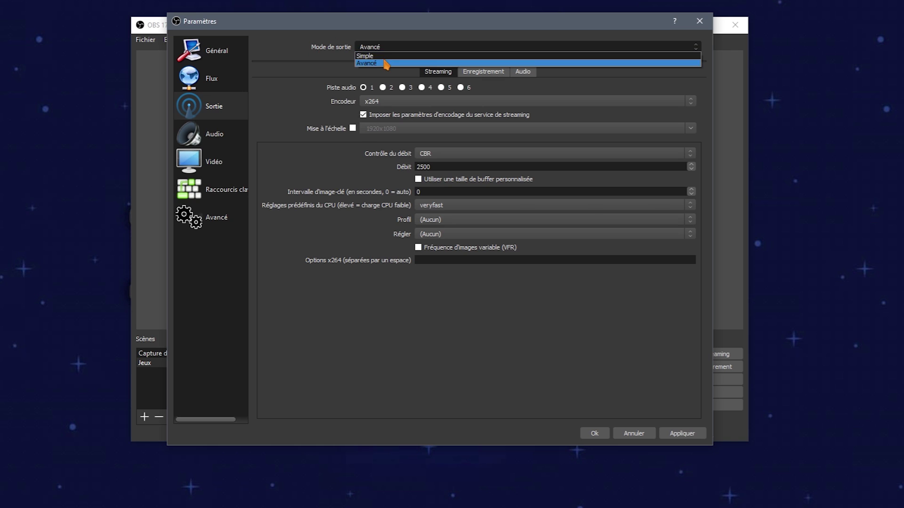
pyautogui.click(384, 53)
pyautogui.click(385, 47)
pyautogui.click(375, 66)
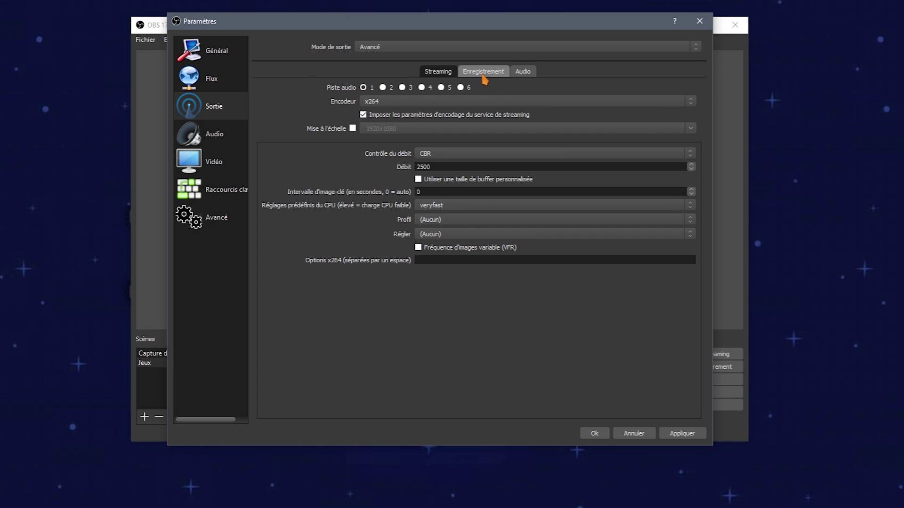
pyautogui.click(483, 78)
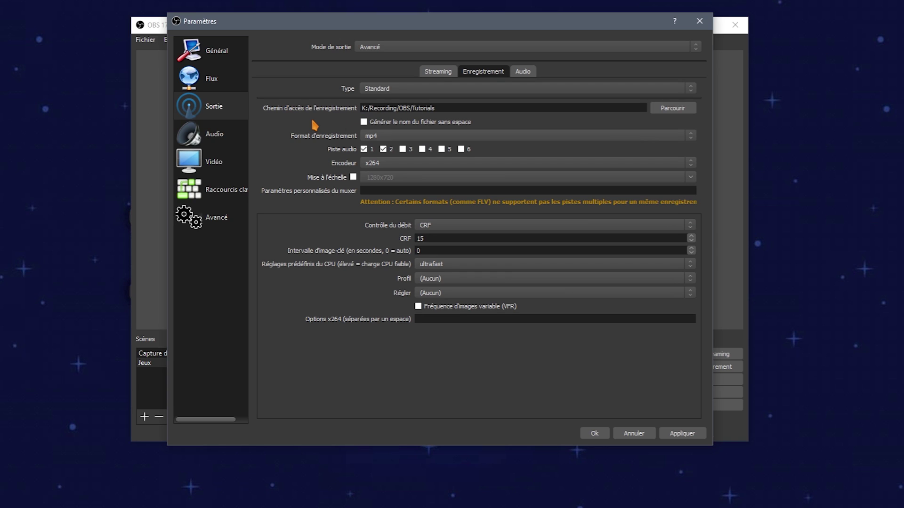
# Step: Create a folder named "Capture" on the desktop and move it slightly closer to the settings window
pyautogui.rightClick(19, 225)
pyautogui.moveTo(76, 359)
pyautogui.click(173, 360)
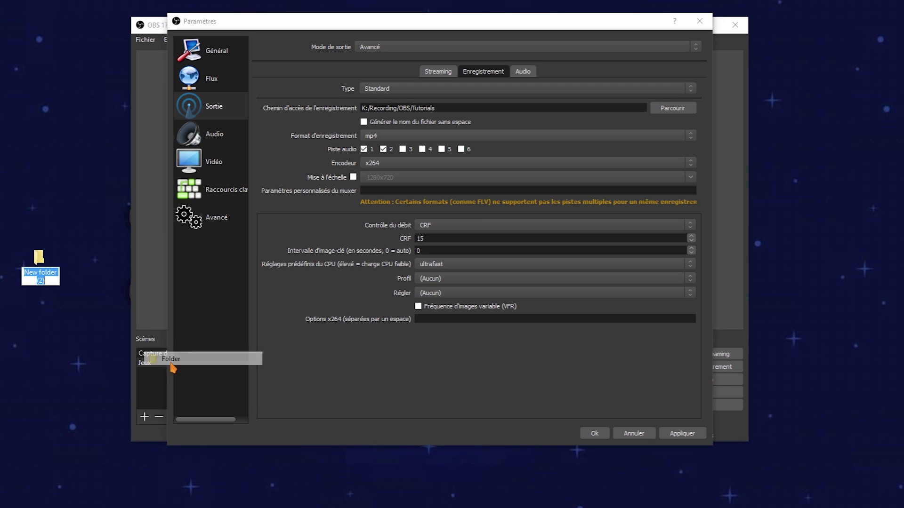
pyautogui.write('Capture')
pyautogui.press('Return')
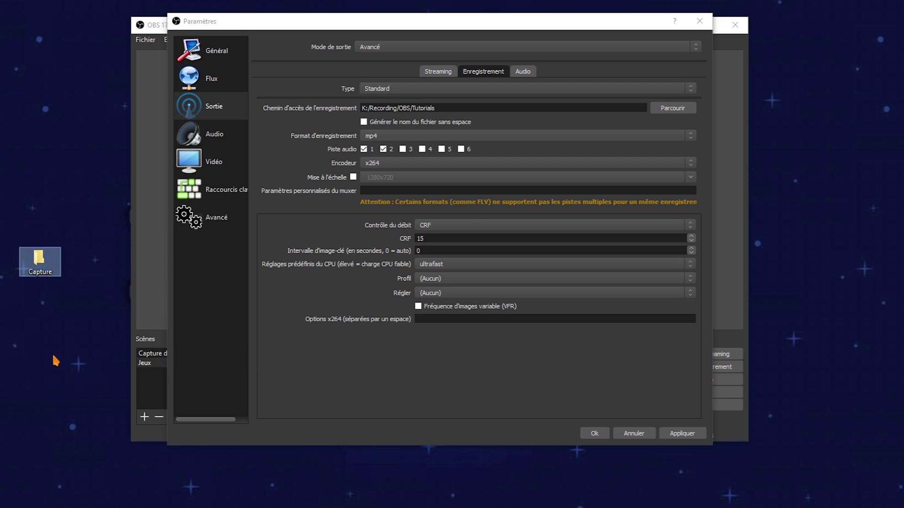
pyautogui.moveTo(40, 258); pyautogui.dragTo(82, 260)
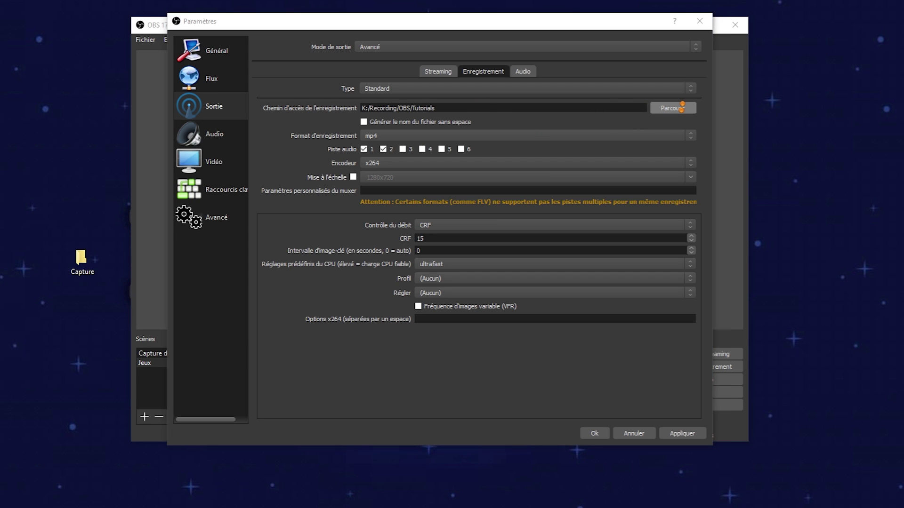
# Step: Set the recording path to the Capture folder on the desktop
pyautogui.click(681, 106)
pyautogui.click(213, 167)
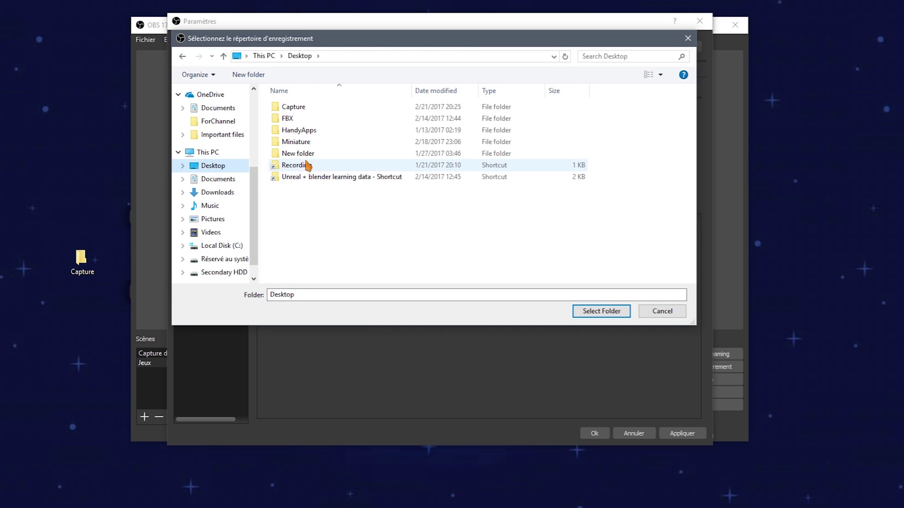
pyautogui.click(304, 109)
pyautogui.click(603, 310)
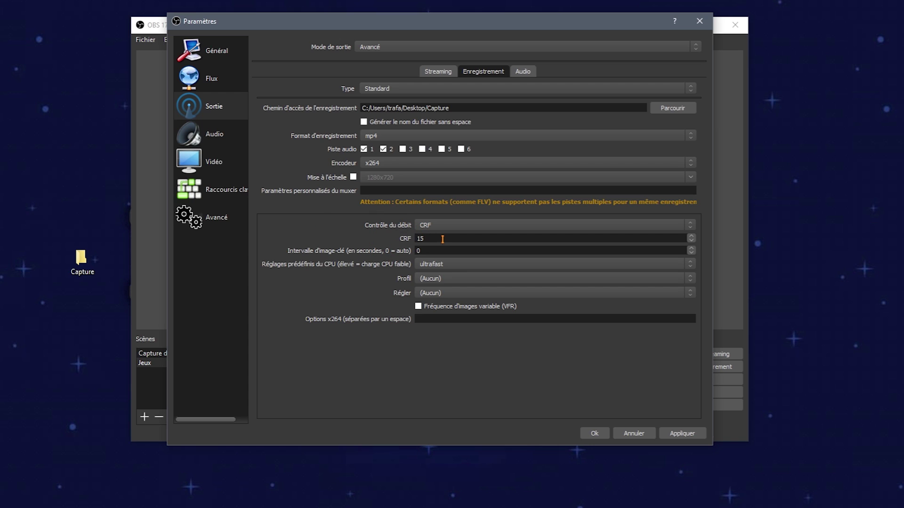
# Step: Set the recording CRF to 17 and keep the CPU preset at ultrafast
pyautogui.moveTo(442, 239); pyautogui.dragTo(398, 239)
pyautogui.write('20')
pyautogui.press('BackSpace')
pyautogui.press('BackSpace')
pyautogui.write('17')
pyautogui.click(446, 267)
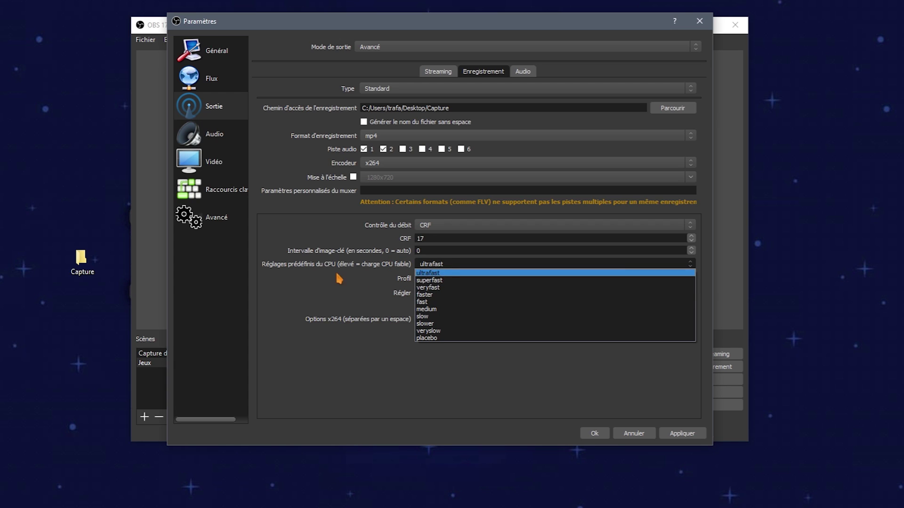
pyautogui.click(450, 266)
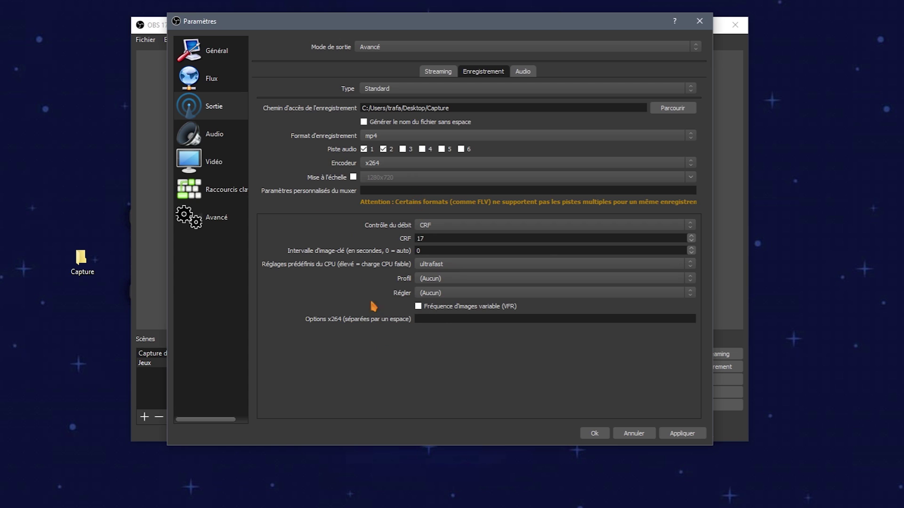
# Step: Examine the audio bitrates and names of the output tracks, particularly tracks 1 to 3
pyautogui.click(525, 71)
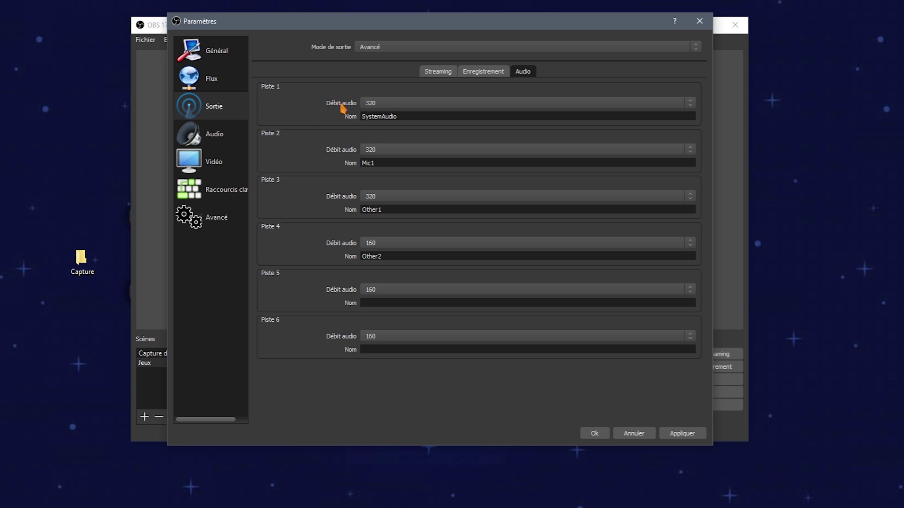
pyautogui.click(386, 105)
pyautogui.click(389, 169)
pyautogui.click(372, 151)
pyautogui.click(375, 207)
# Step: Show the audio device settings and move the settings window away and back to view the mixer behind it
pyautogui.click(222, 139)
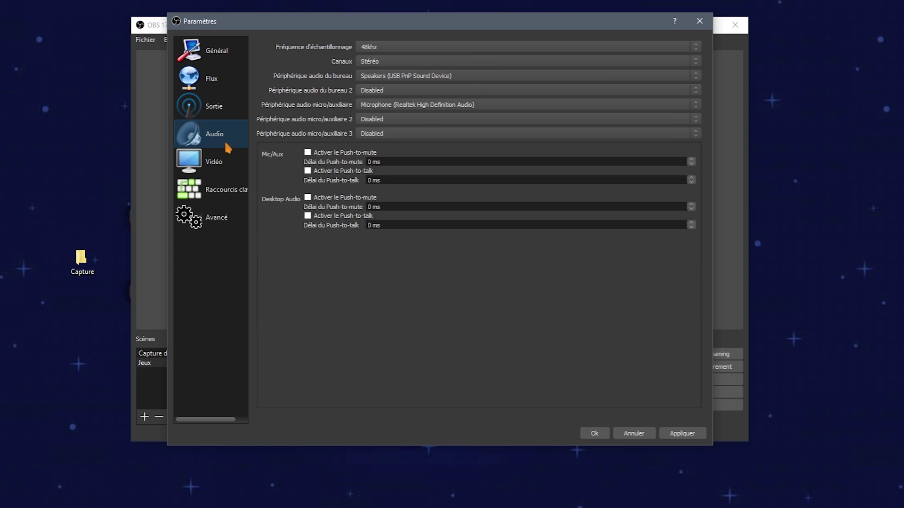
pyautogui.moveTo(463, 24); pyautogui.dragTo(459, 489)
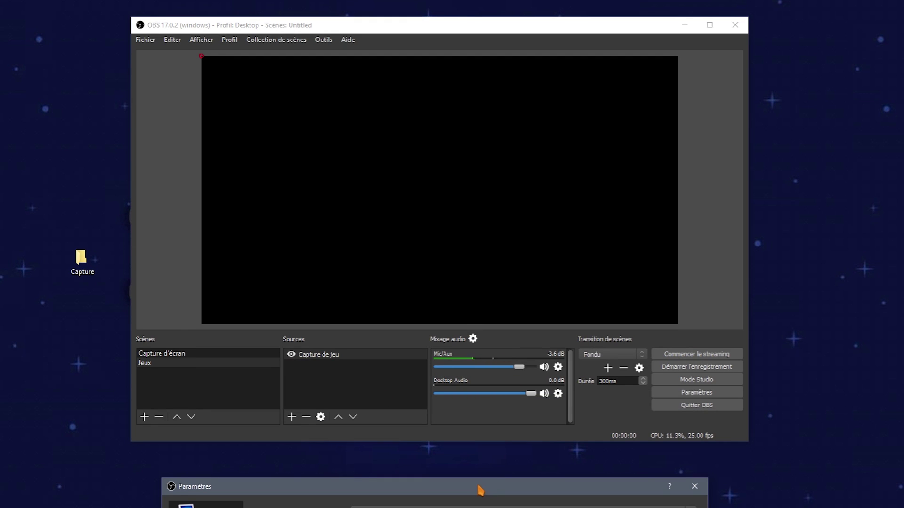
pyautogui.moveTo(478, 489); pyautogui.dragTo(458, 13)
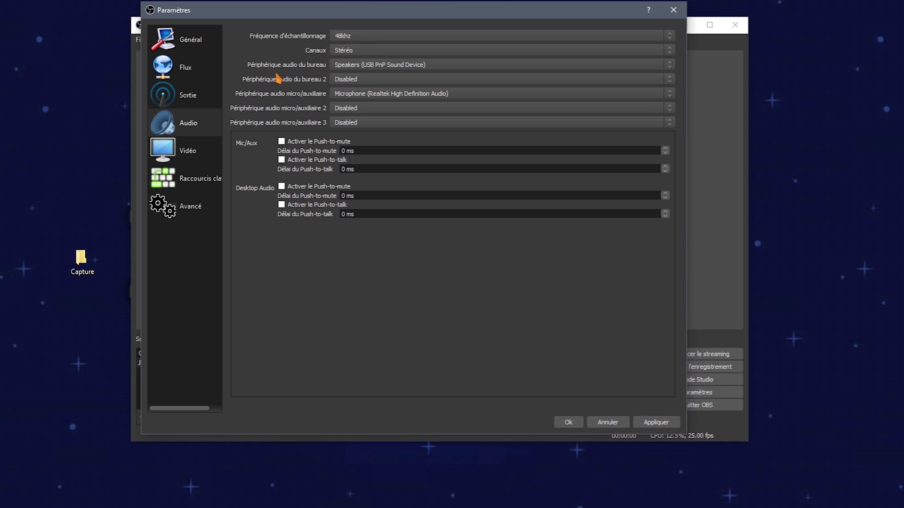
# Step: Try "Par défaut" for desktop audio, return it to Speakers (USB PnP Sound Device), and select Microphone (Realtek High Definition Audio) for the microphone
pyautogui.click(383, 69)
pyautogui.click(380, 84)
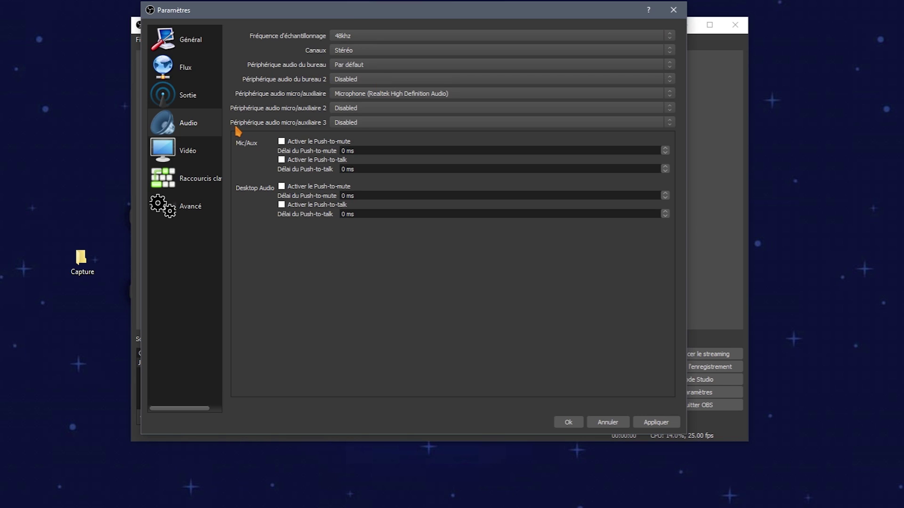
pyautogui.click(356, 66)
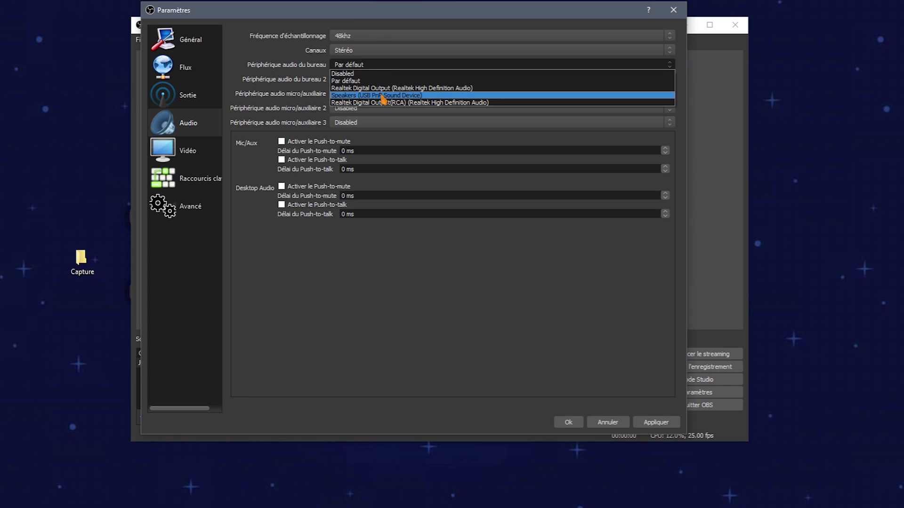
pyautogui.click(359, 96)
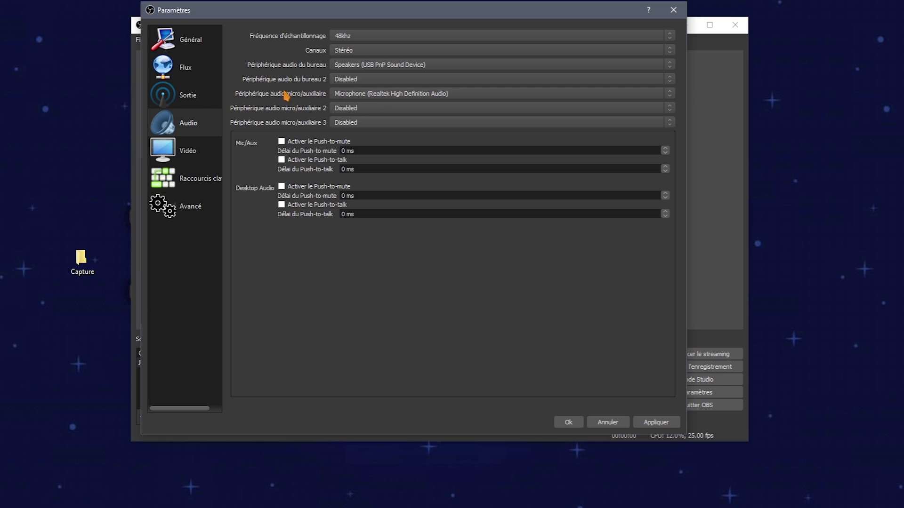
pyautogui.click(378, 97)
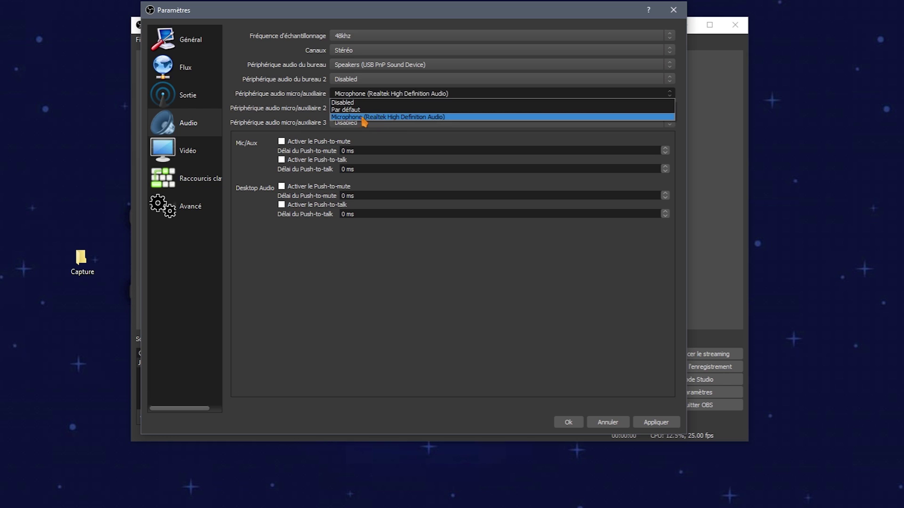
pyautogui.click(394, 117)
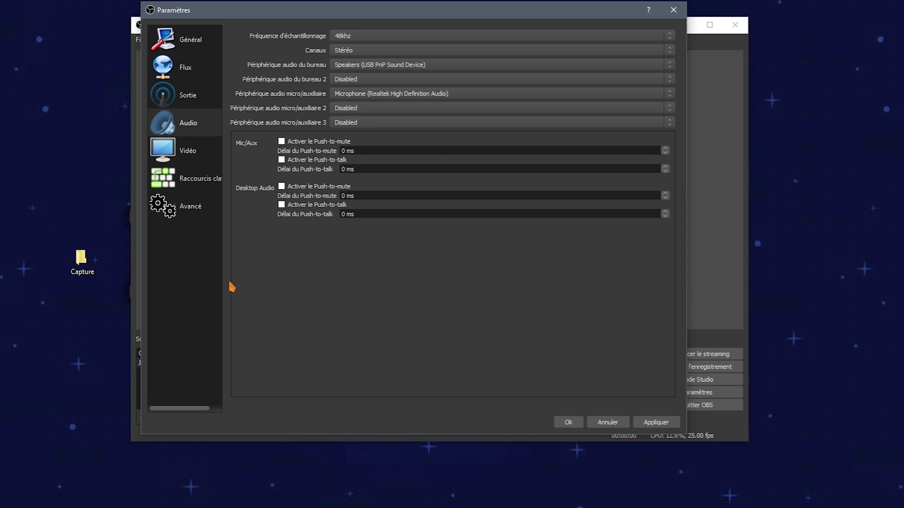
# Step: Try an integer FPS value of 60 in the video settings
pyautogui.click(196, 152)
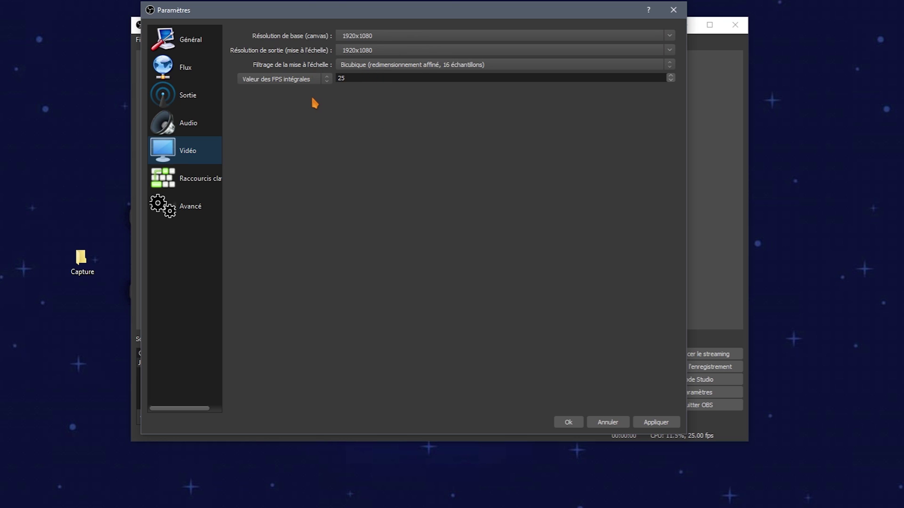
pyautogui.doubleClick(343, 78)
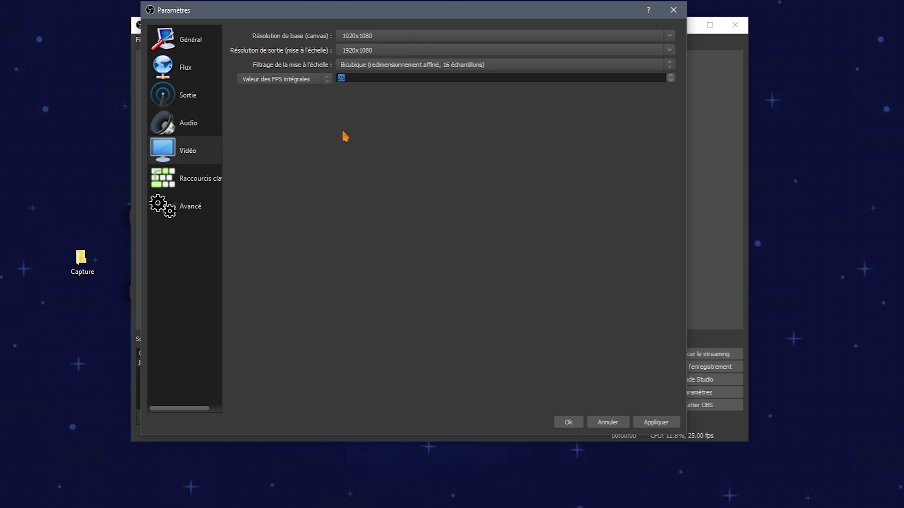
pyautogui.write('60')
# Step: Assign F12 as the hotkey for both starting and stopping the recording
pyautogui.click(208, 183)
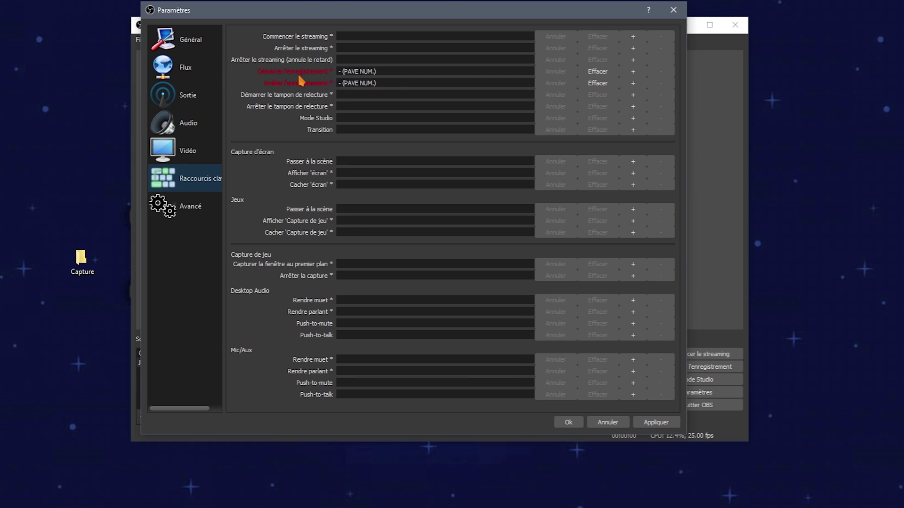
pyautogui.click(396, 71)
pyautogui.press('F12')
pyautogui.click(393, 83)
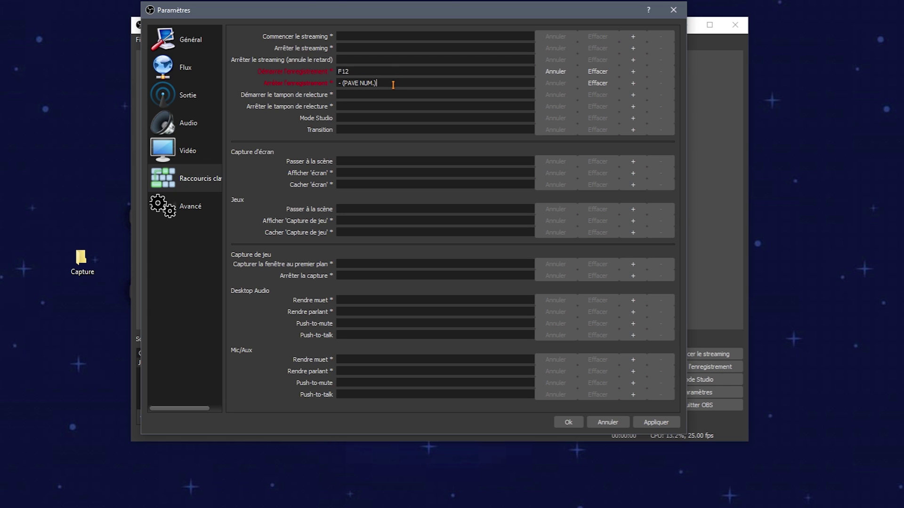
pyautogui.press('F12')
pyautogui.click(361, 70)
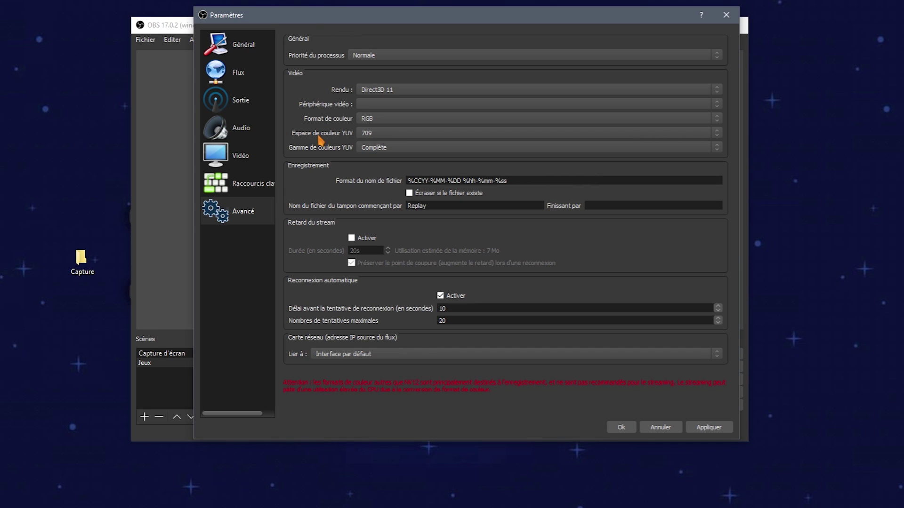
# Step: Check the YUV colour space choices in the advanced settings, keep 709, and accept the settings
pyautogui.click(389, 136)
pyautogui.click(389, 136)
pyautogui.click(622, 429)
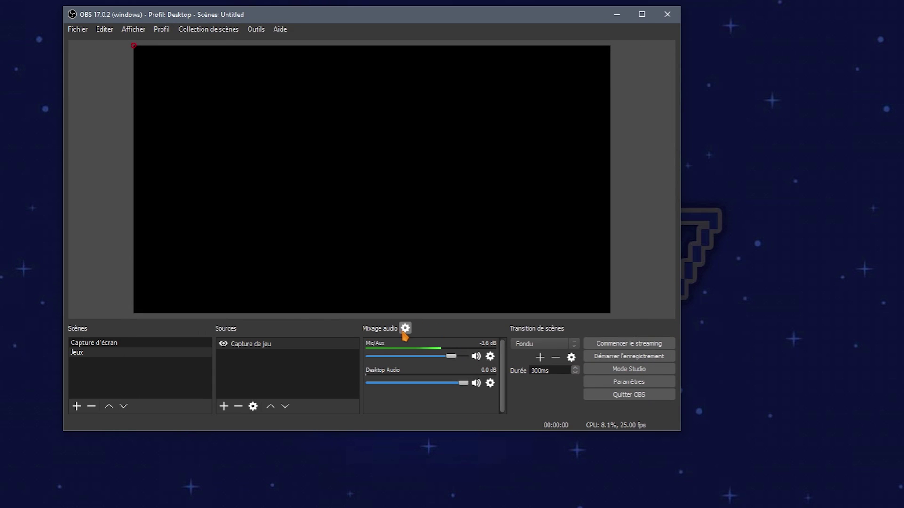
# Step: Examine the tracks in the advanced audio properties and check the selected devices in the audio settings
pyautogui.click(403, 331)
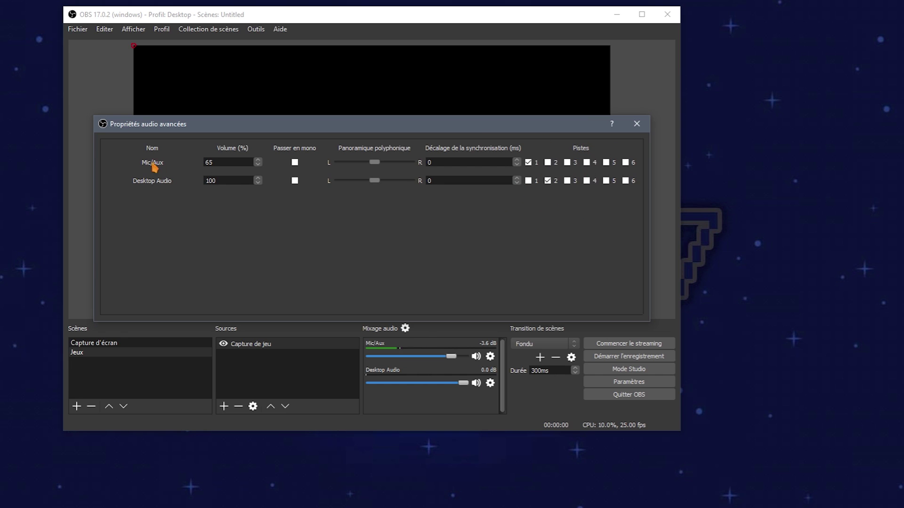
pyautogui.moveTo(453, 128); pyautogui.dragTo(494, 76)
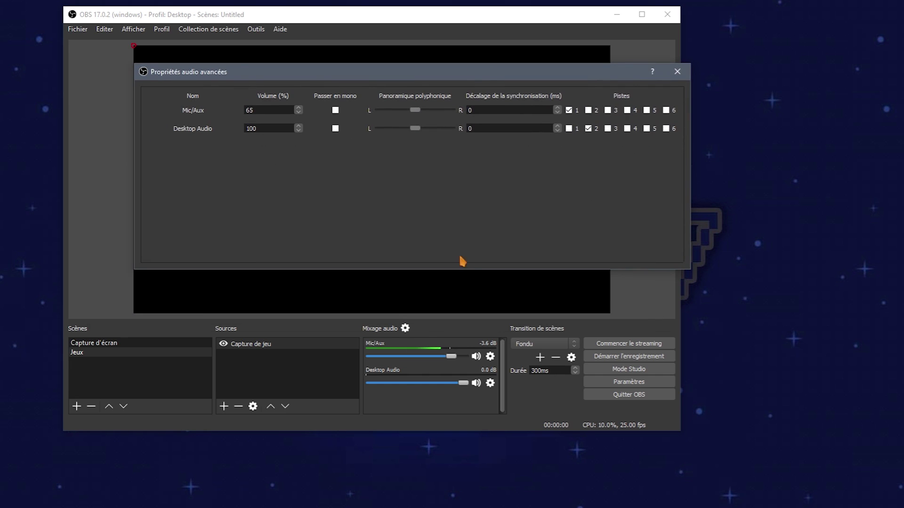
pyautogui.click(677, 71)
pyautogui.click(636, 382)
pyautogui.click(139, 131)
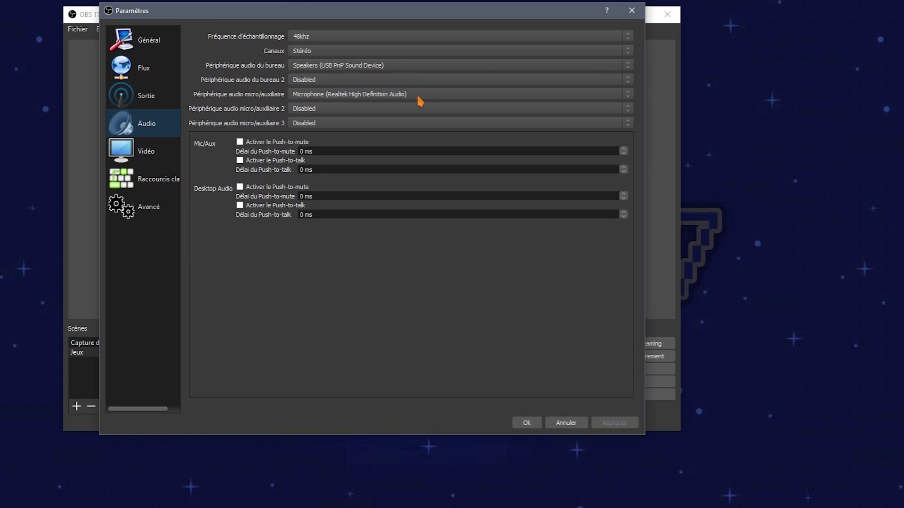
pyautogui.click(631, 11)
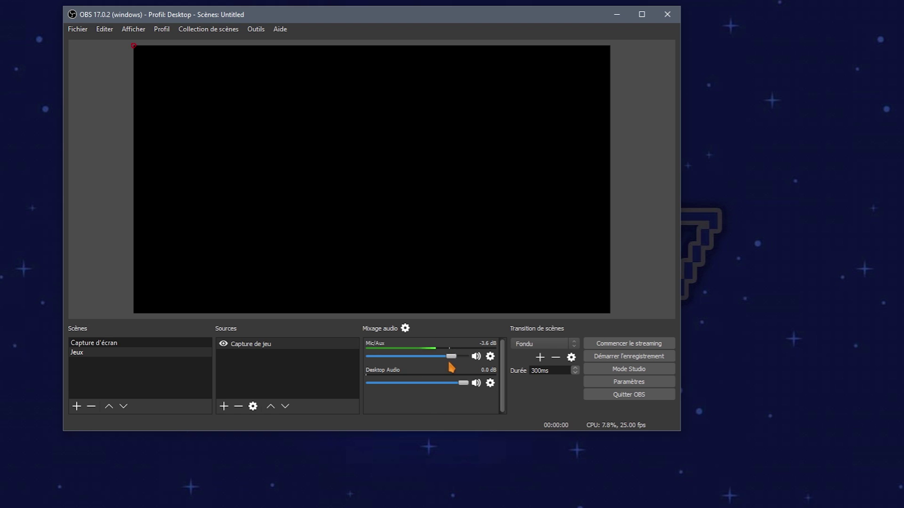
# Step: Raise the Mic/Aux volume to 70 % and try different assignments of Desktop Audio to tracks 1 and 2 in the advanced audio properties
pyautogui.moveTo(452, 357); pyautogui.dragTo(453, 357)
pyautogui.click(404, 328)
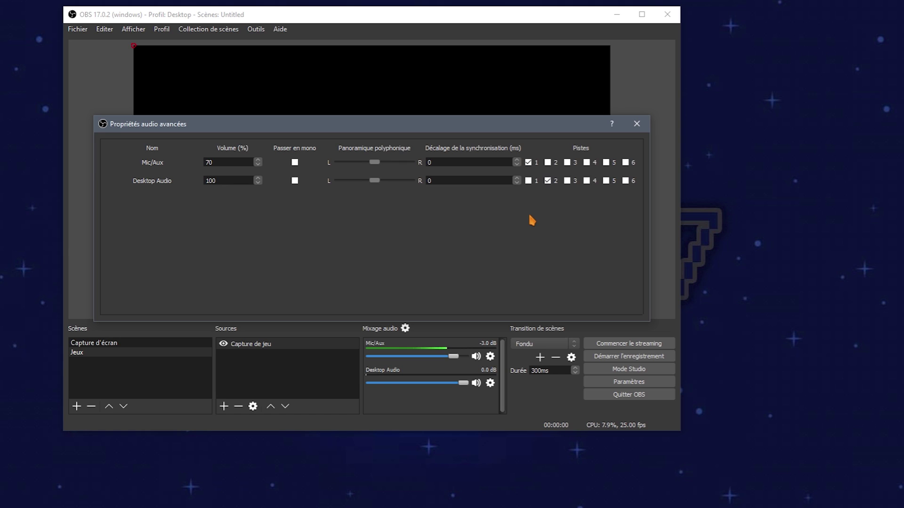
pyautogui.click(548, 181)
pyautogui.click(528, 180)
pyautogui.click(547, 181)
pyautogui.click(549, 181)
pyautogui.click(528, 181)
pyautogui.click(637, 124)
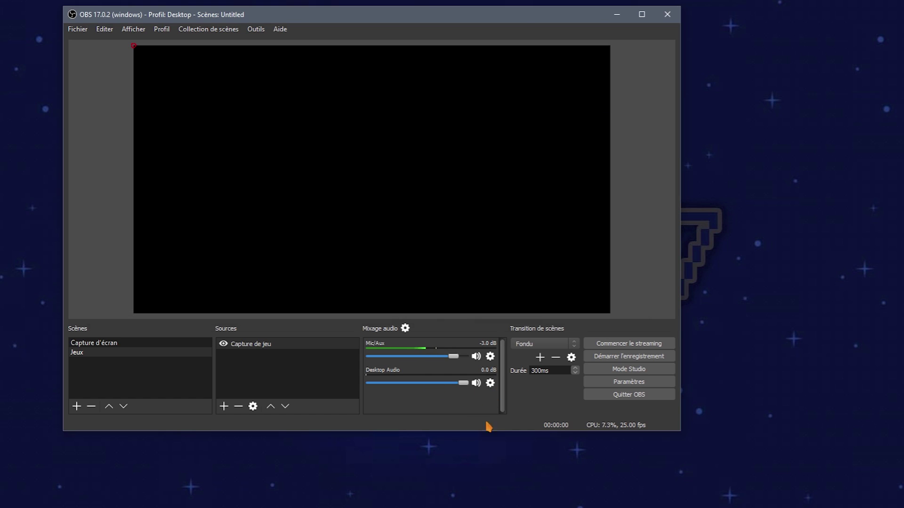
# Step: Examine the Mic/Aux Noise Suppression filter and the filter types available to add, without adding one
pyautogui.click(490, 356)
pyautogui.click(490, 357)
pyautogui.click(491, 357)
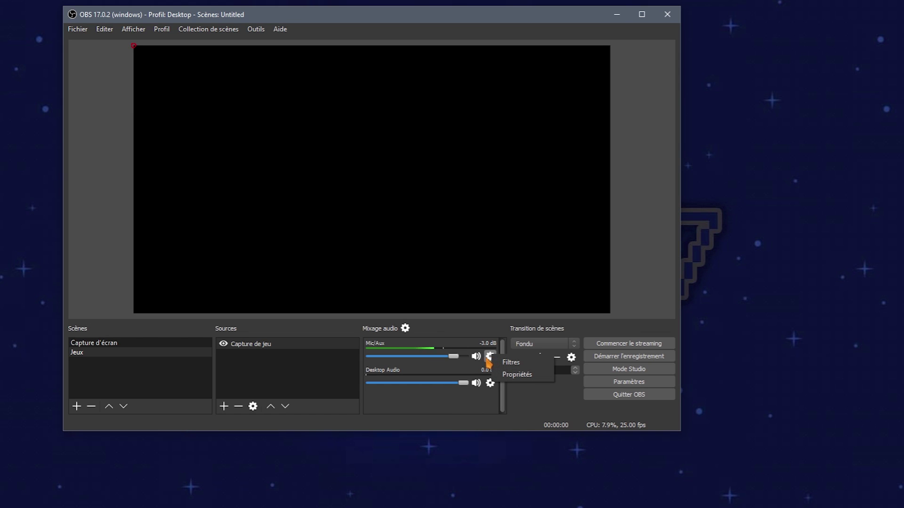
pyautogui.click(510, 362)
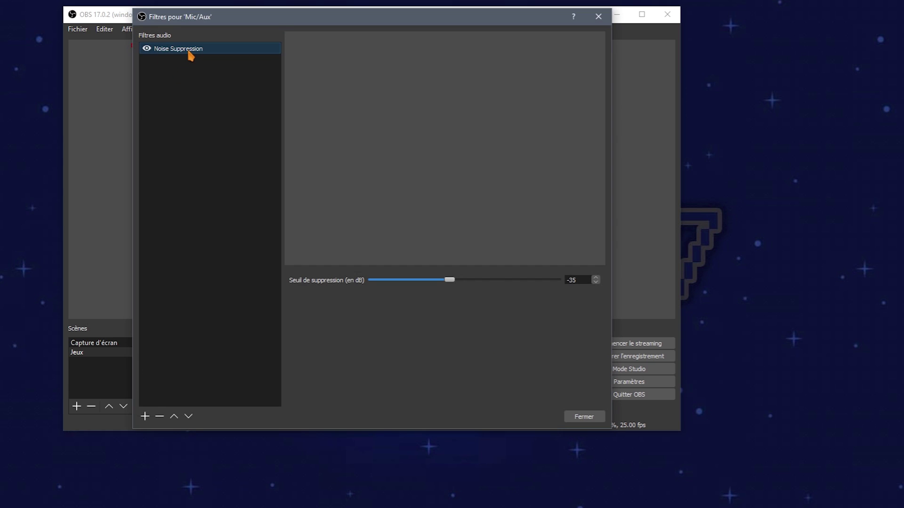
pyautogui.click(145, 416)
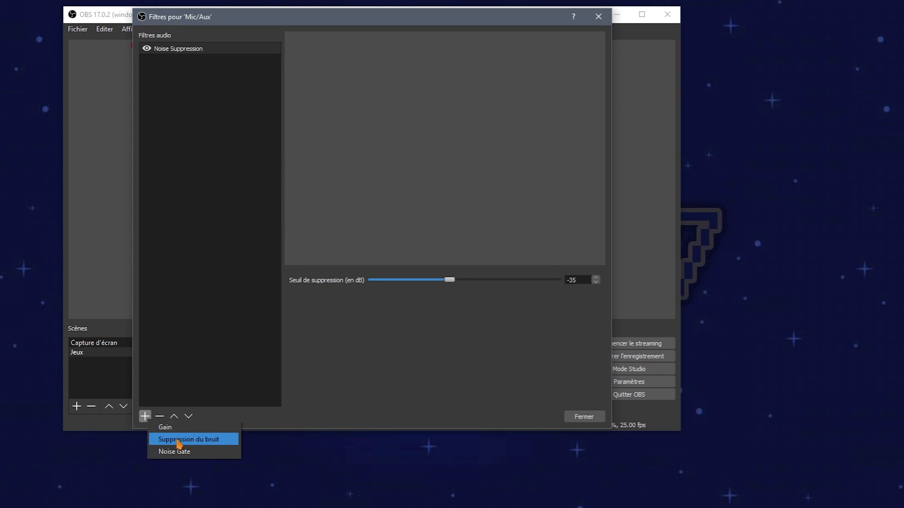
pyautogui.click(192, 194)
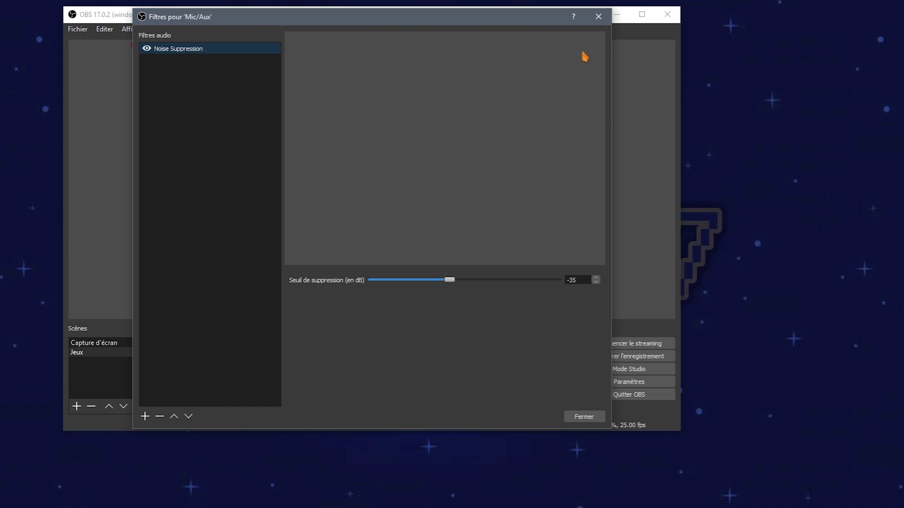
pyautogui.click(598, 17)
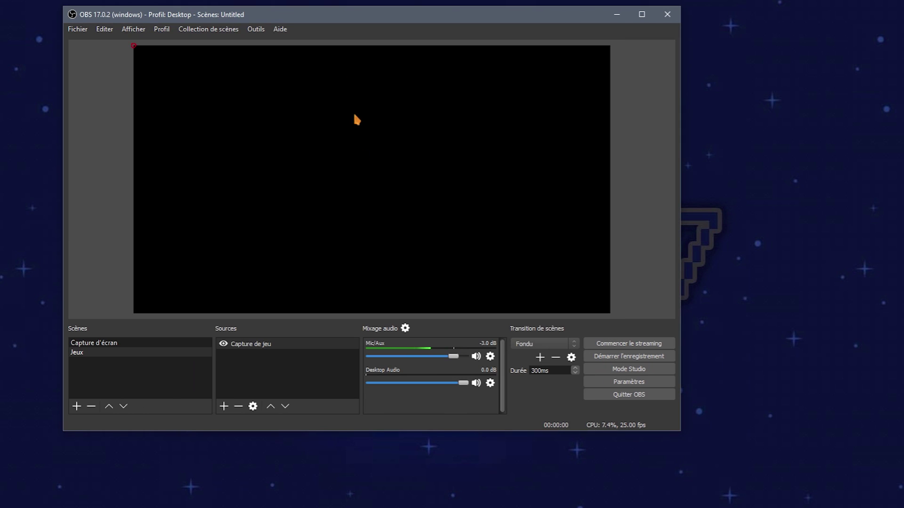
# Step: Move the OBS window aside and place the Capture folder beside it on the desktop
pyautogui.moveTo(375, 19); pyautogui.dragTo(471, 21)
pyautogui.moveTo(27, 191); pyautogui.dragTo(121, 317)
pyautogui.click(36, 187)
pyautogui.moveTo(35, 187); pyautogui.dragTo(114, 318)
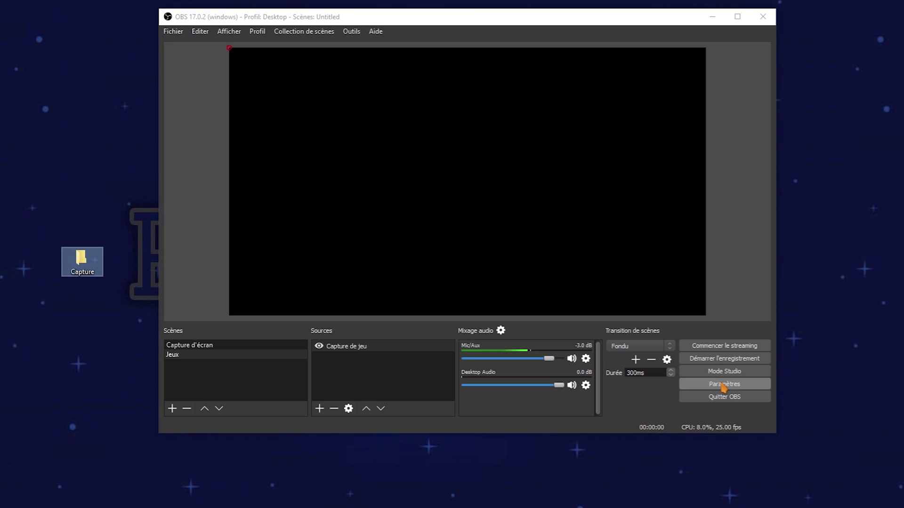
# Step: Check the recording path in the output settings and leave the settings without changes
pyautogui.click(724, 384)
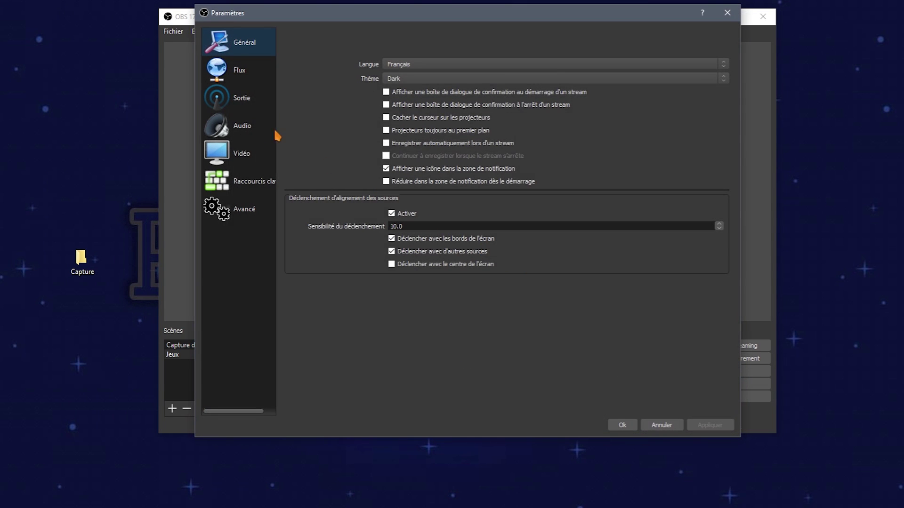
pyautogui.click(245, 101)
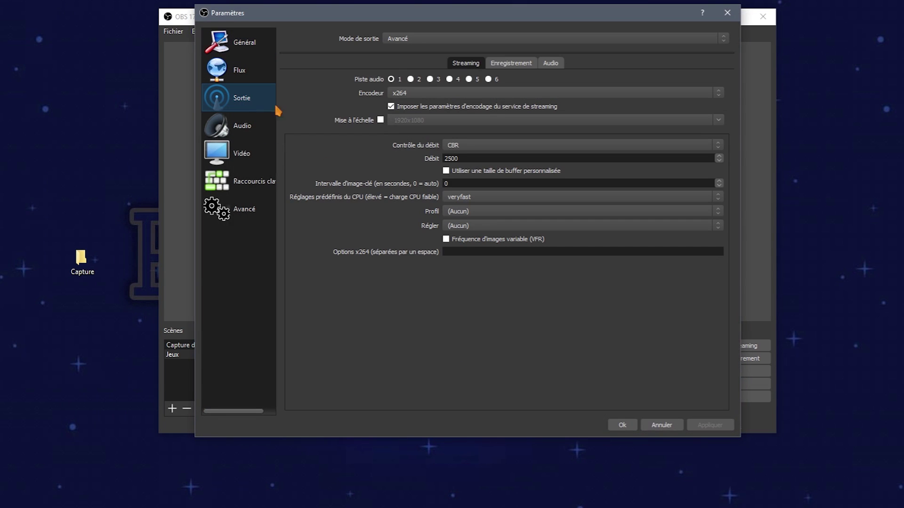
pyautogui.click(519, 66)
pyautogui.moveTo(496, 98); pyautogui.dragTo(401, 103)
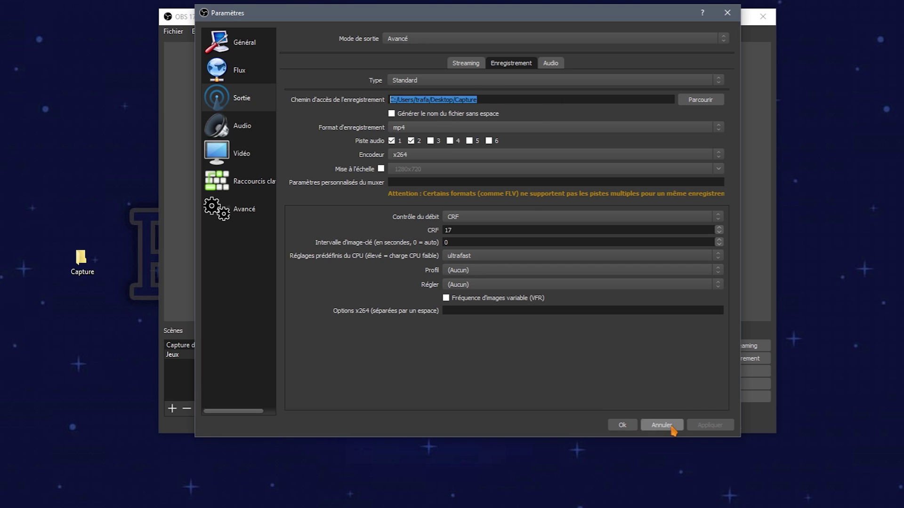
pyautogui.click(673, 426)
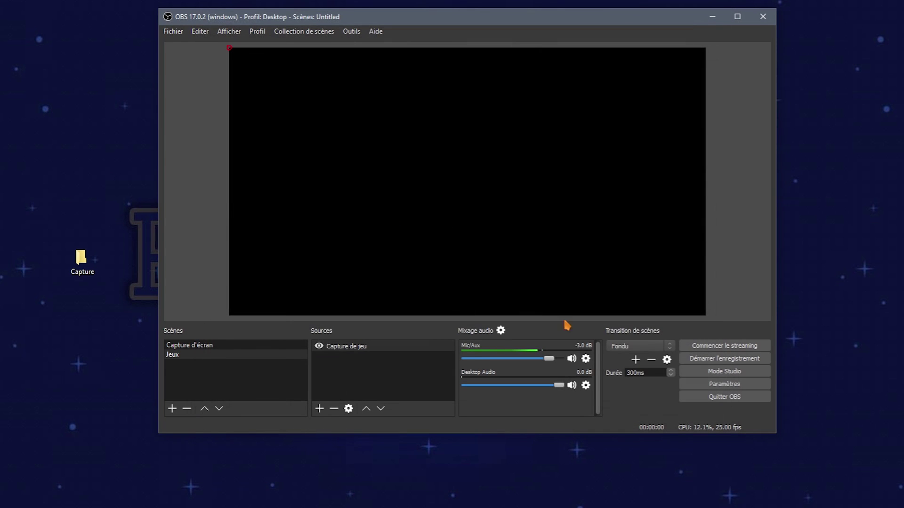
# Step: Record a short test clip of the Capture d'écran scene, stop the recording and open the Capture folder
pyautogui.click(188, 345)
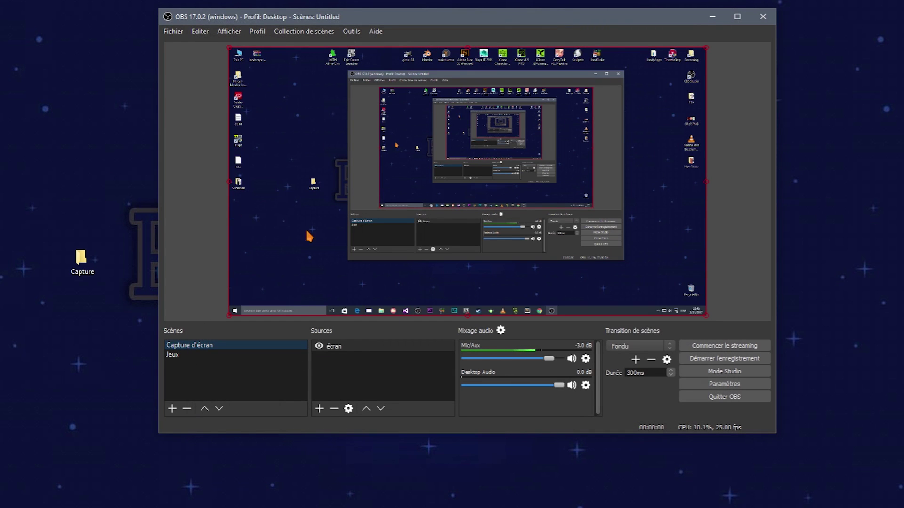
pyautogui.click(724, 358)
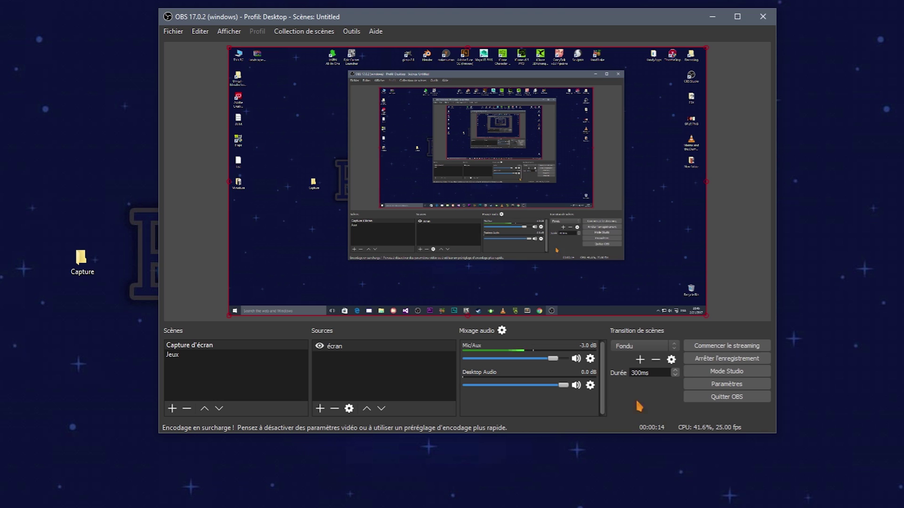
pyautogui.click(710, 359)
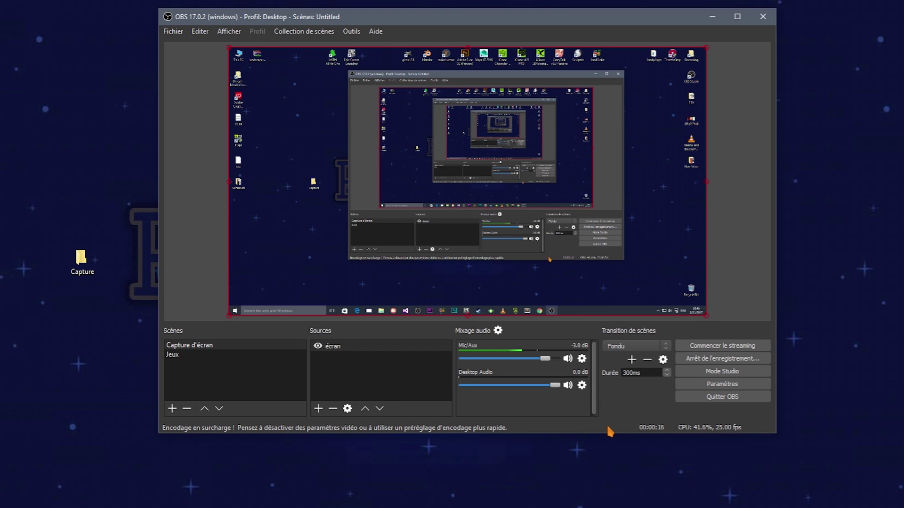
pyautogui.doubleClick(82, 272)
pyautogui.click(241, 173)
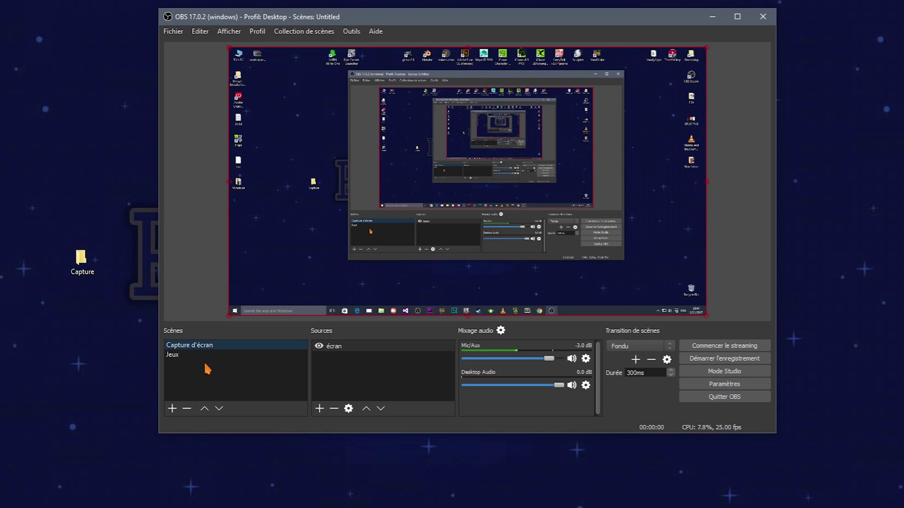
# Step: In the Jeux scene, set the Capture de jeu source to capture the [dota2.exe]: Dota 2 window
pyautogui.click(183, 357)
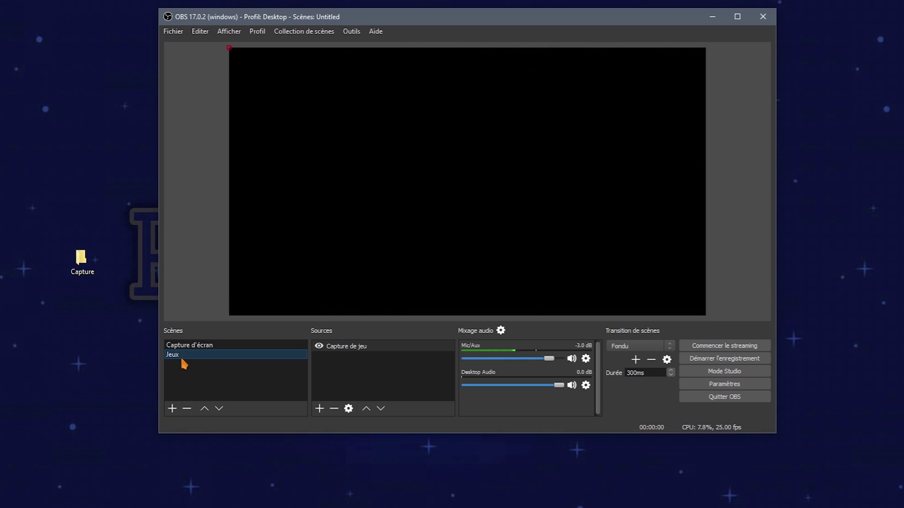
pyautogui.click(343, 349)
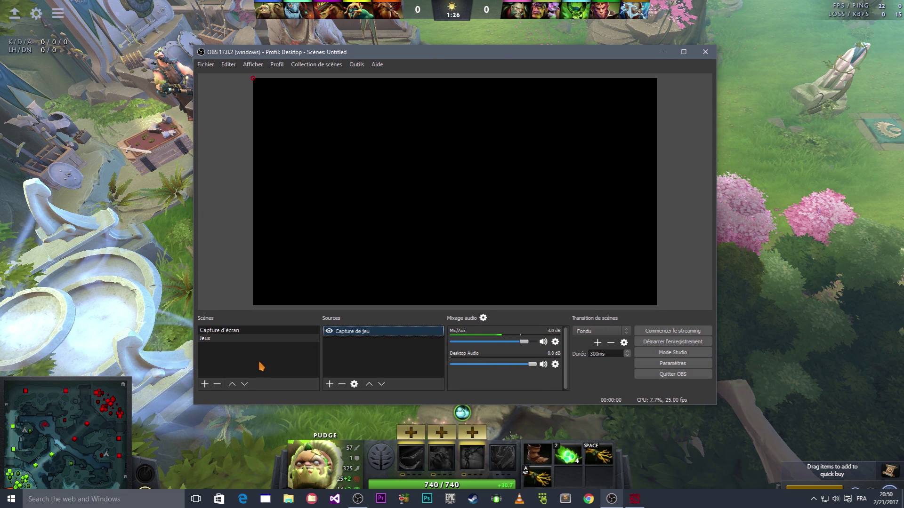
pyautogui.click(235, 338)
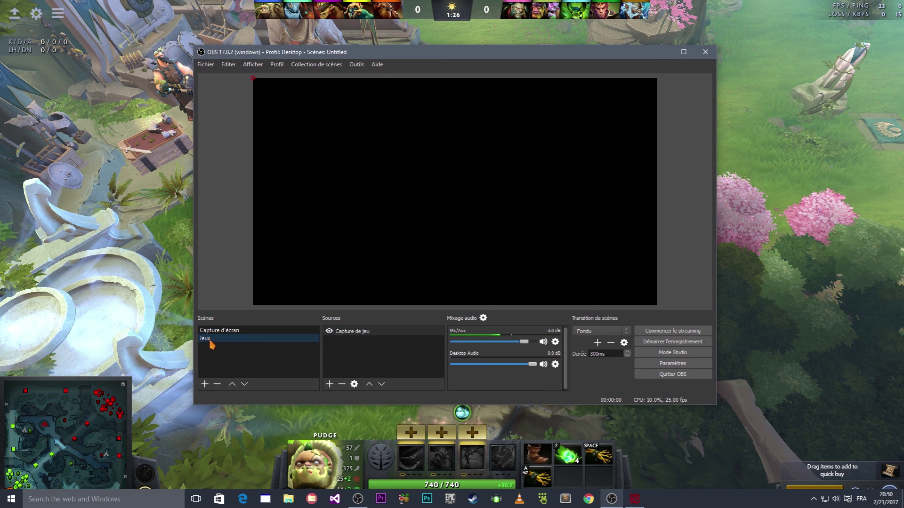
pyautogui.click(364, 332)
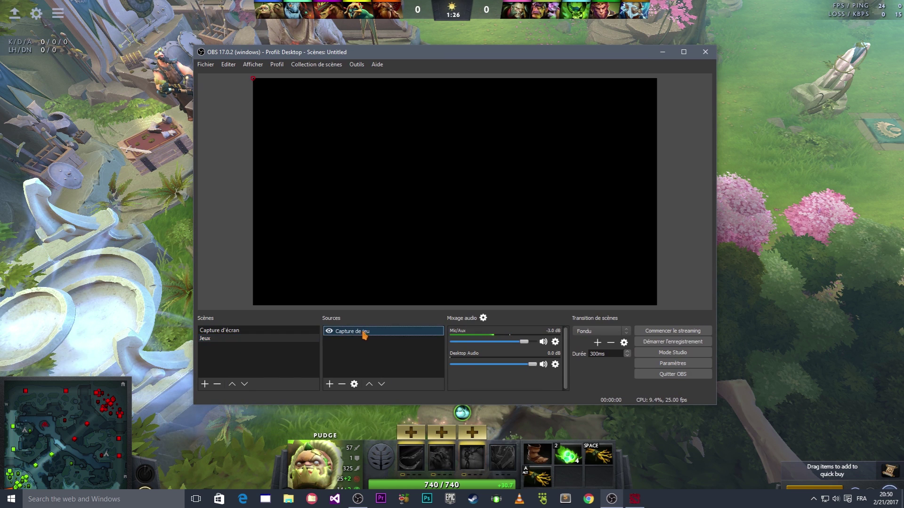
pyautogui.doubleClick(364, 332)
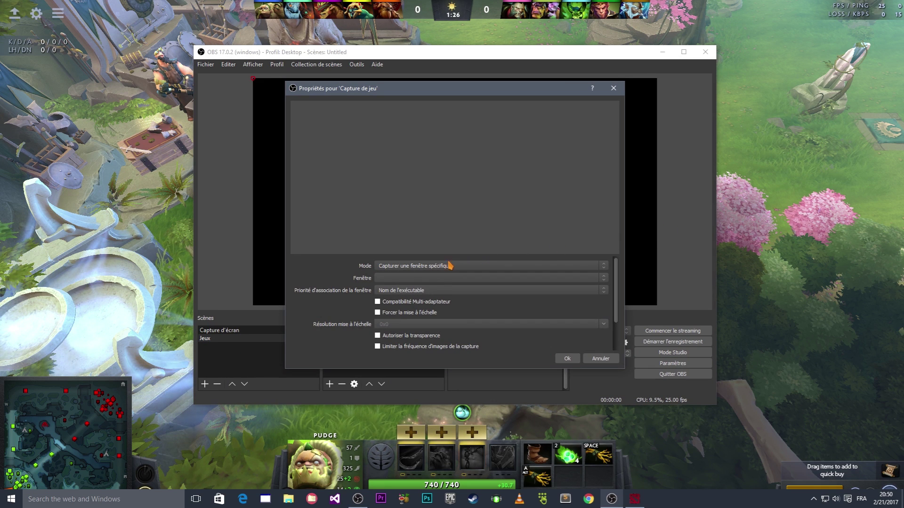
pyautogui.click(395, 279)
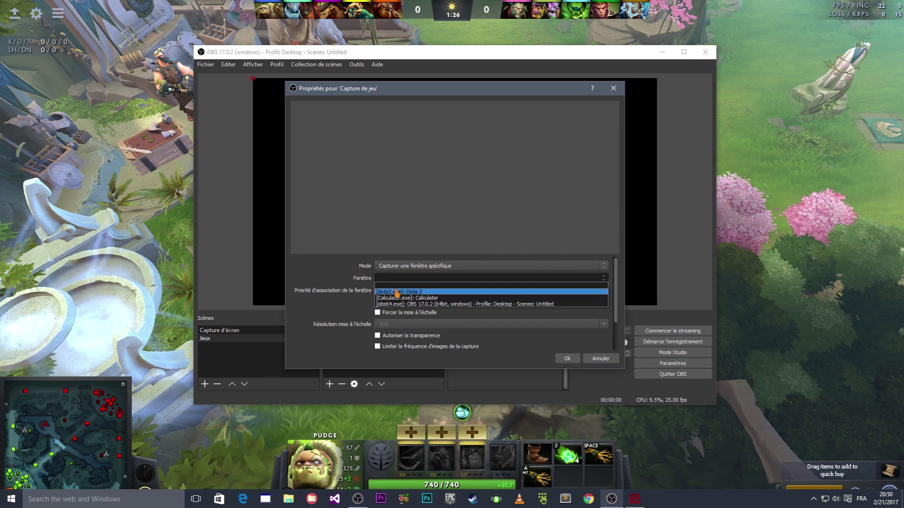
pyautogui.click(397, 291)
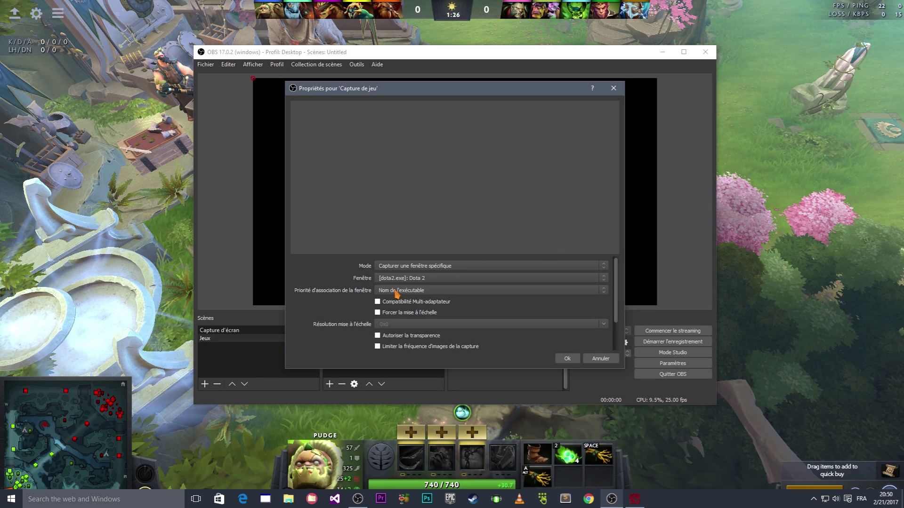
pyautogui.click(570, 359)
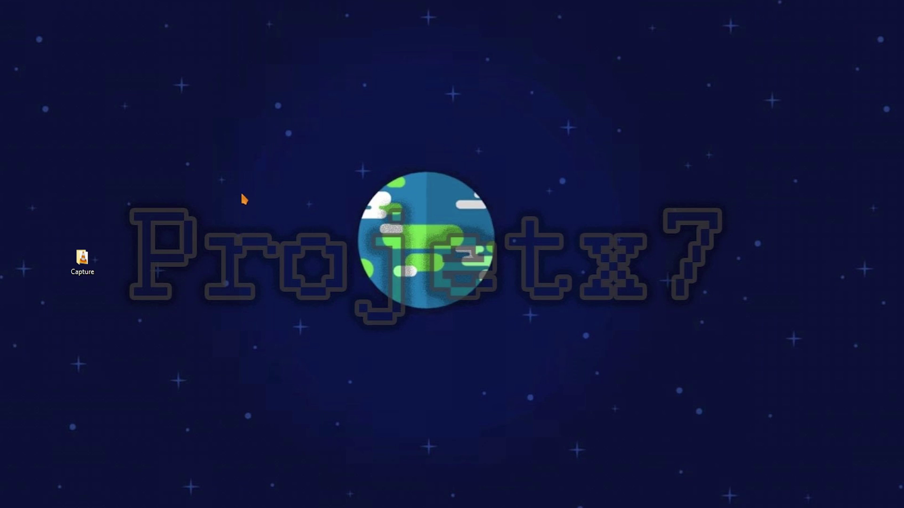
pyautogui.doubleClick(82, 259)
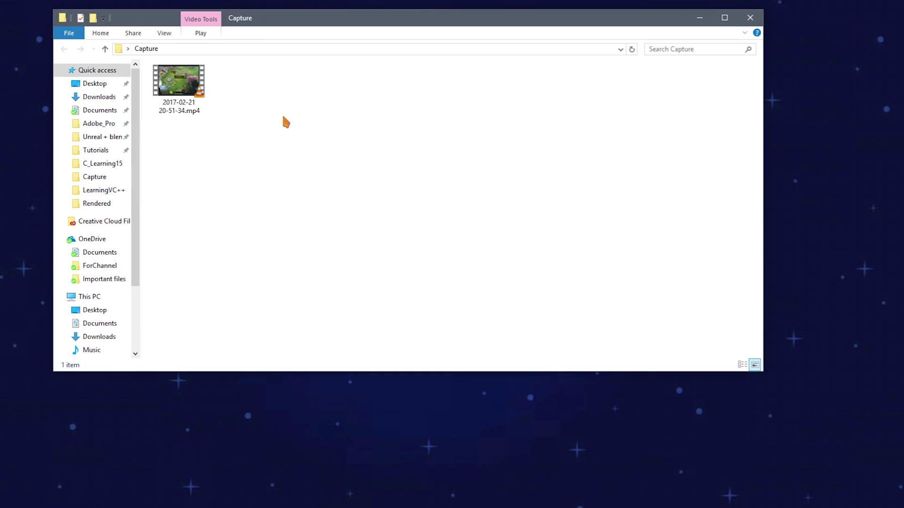
pyautogui.click(191, 114)
pyautogui.rightClick(189, 116)
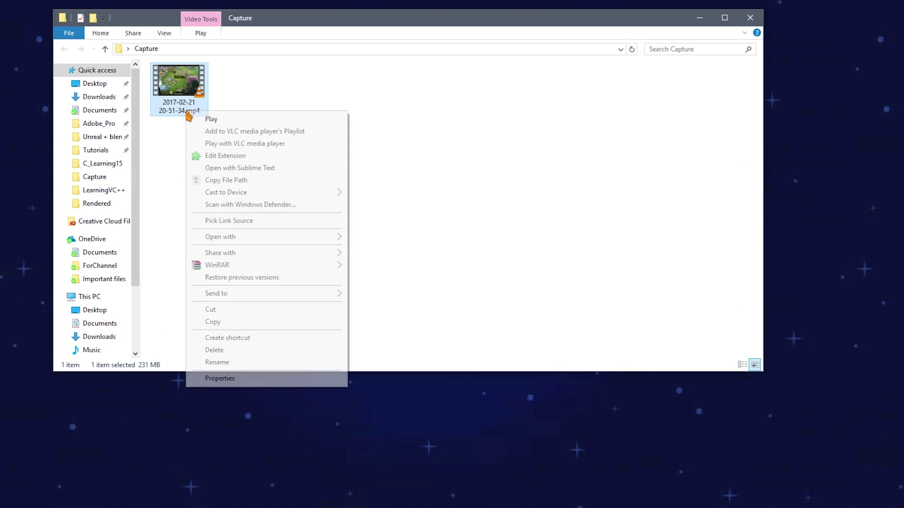
pyautogui.click(251, 374)
pyautogui.rightClick(181, 106)
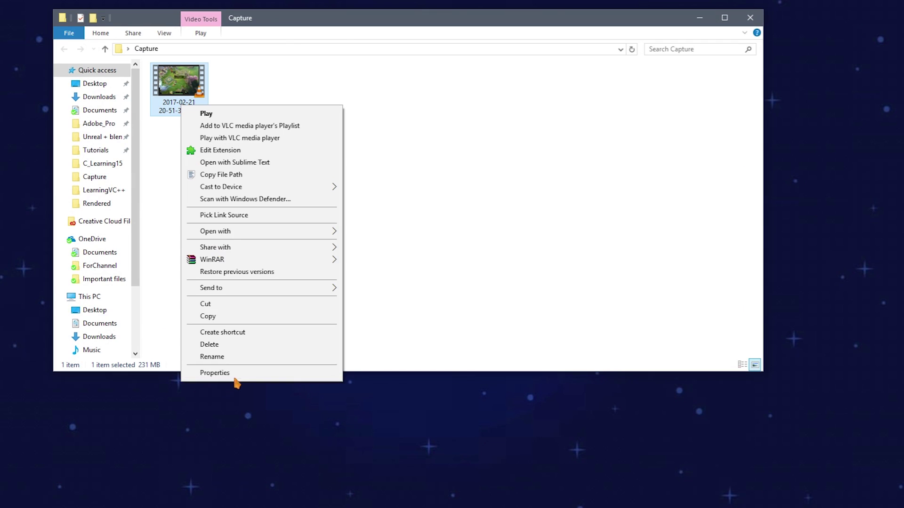
pyautogui.click(234, 377)
pyautogui.click(258, 135)
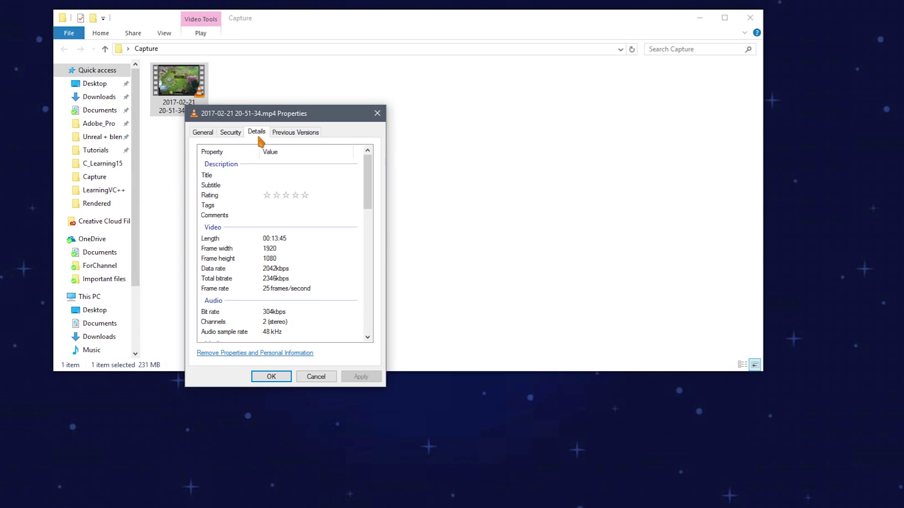
pyautogui.click(269, 249)
pyautogui.scroll(-1, 295, 272)
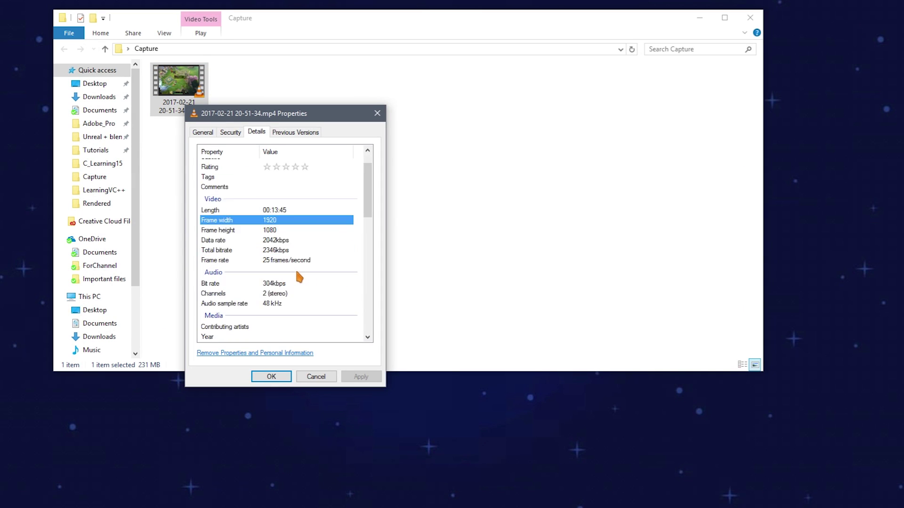
pyautogui.click(204, 135)
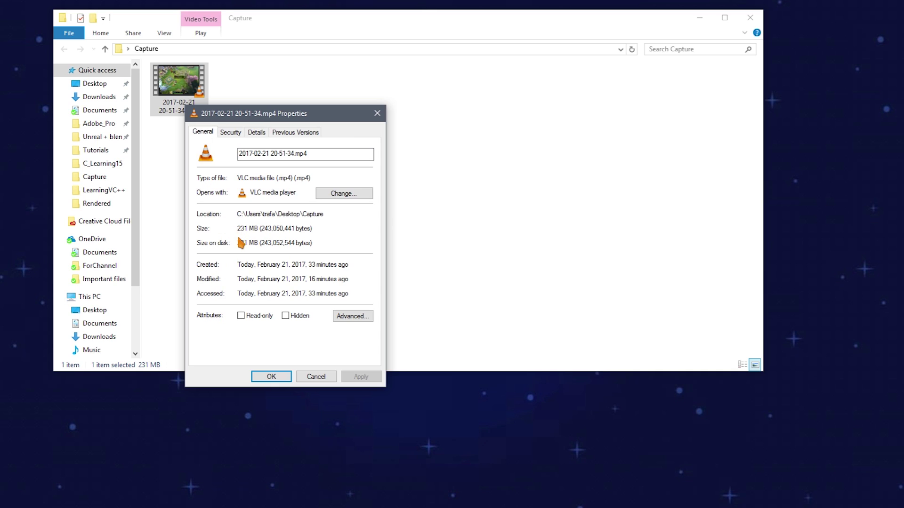